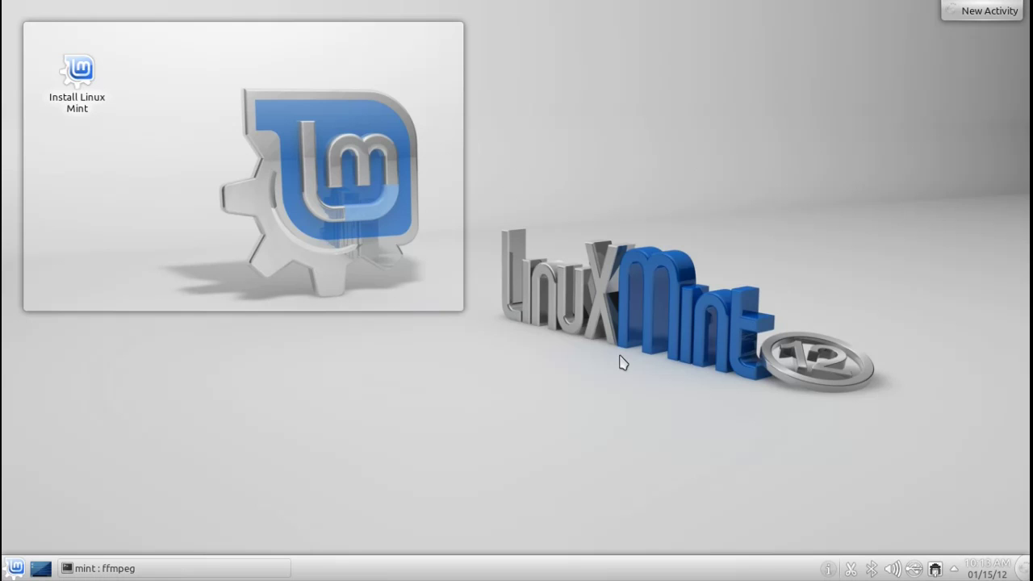
click(16, 567)
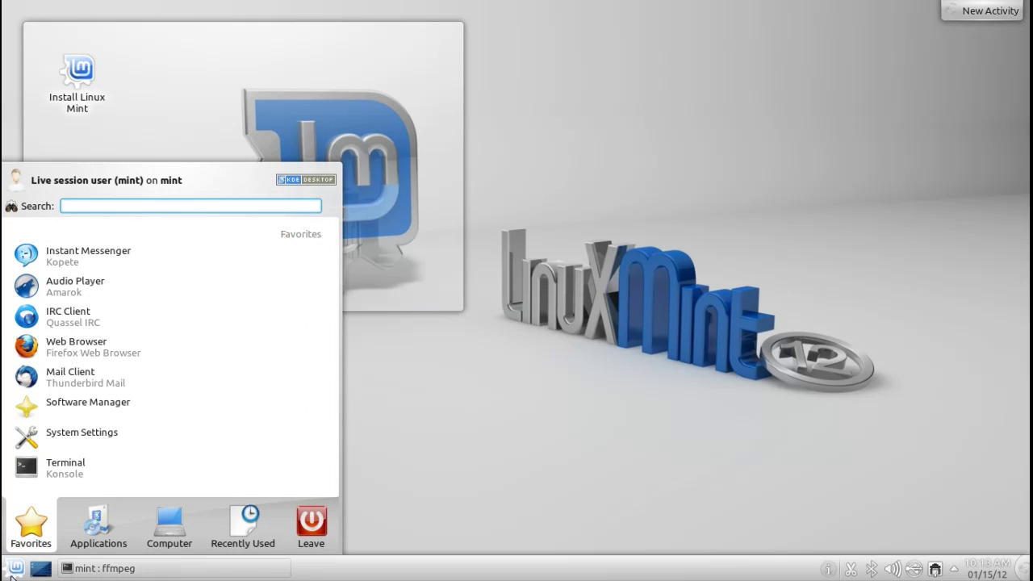
click(112, 525)
click(171, 535)
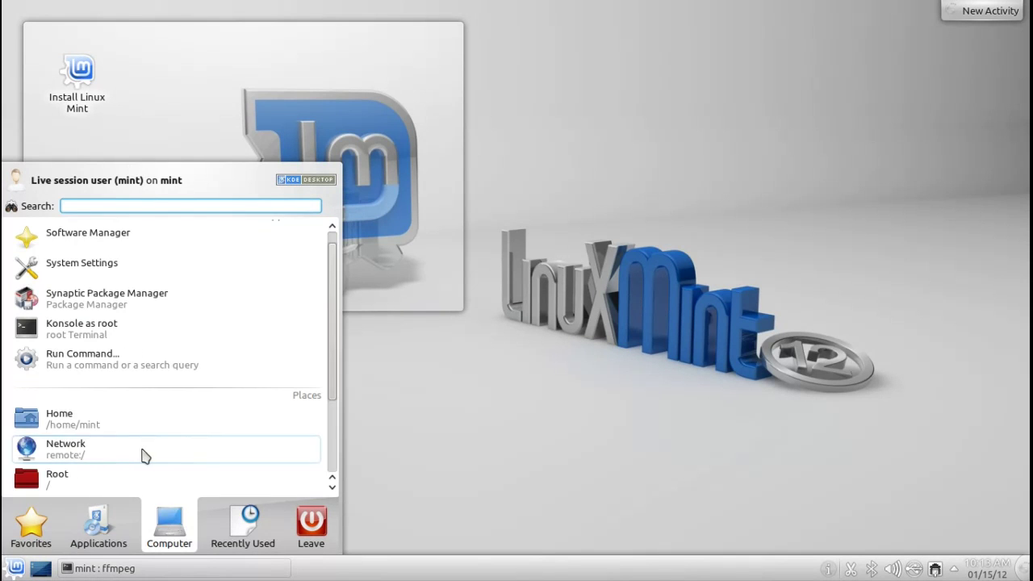
click(115, 425)
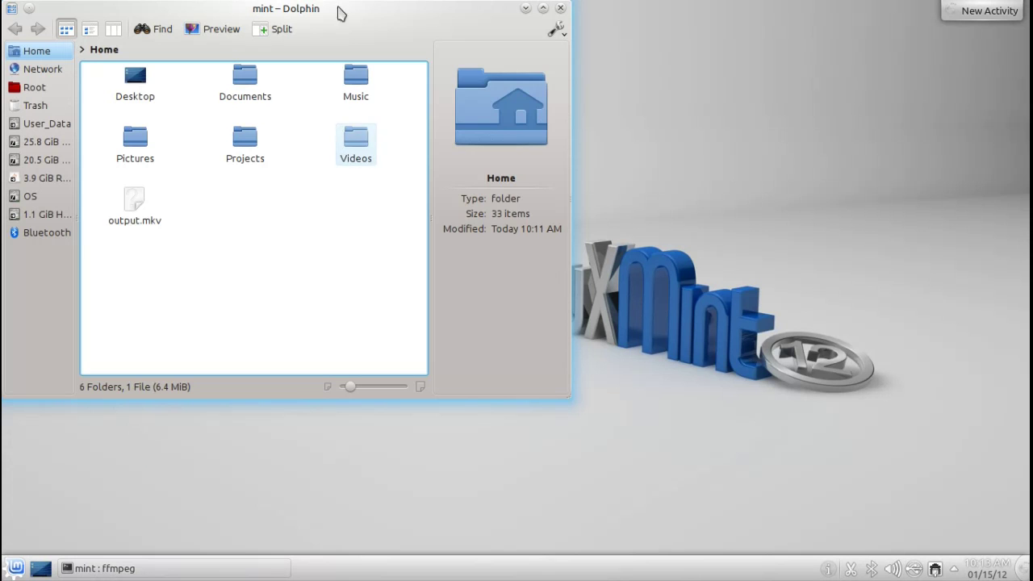
click(559, 33)
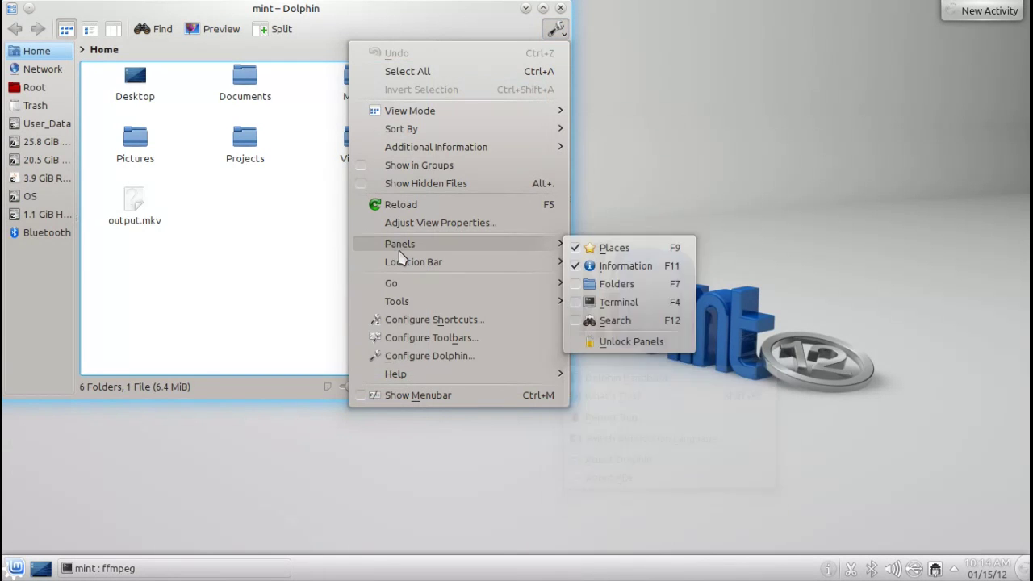
mouse_move(400, 374)
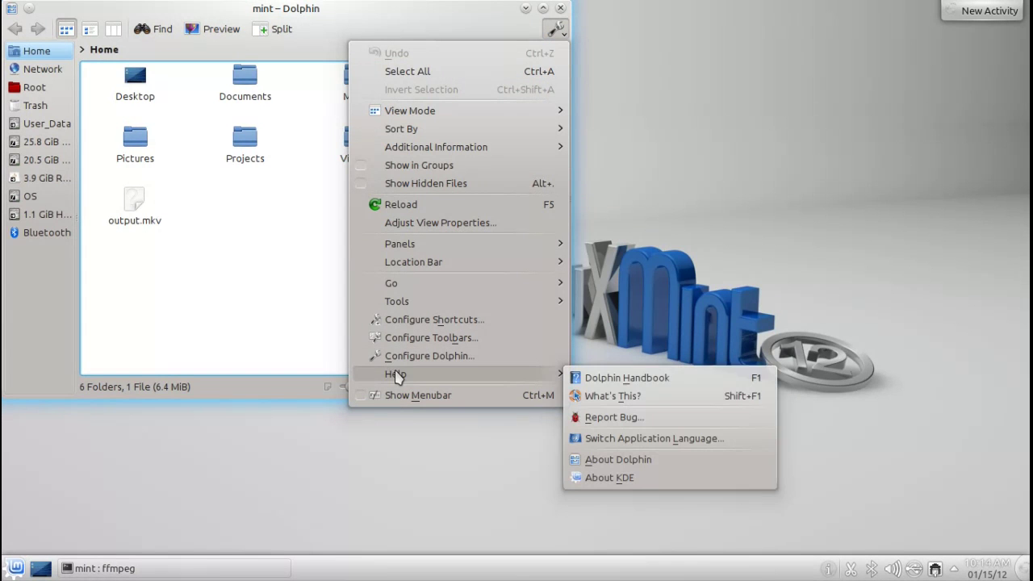
click(597, 477)
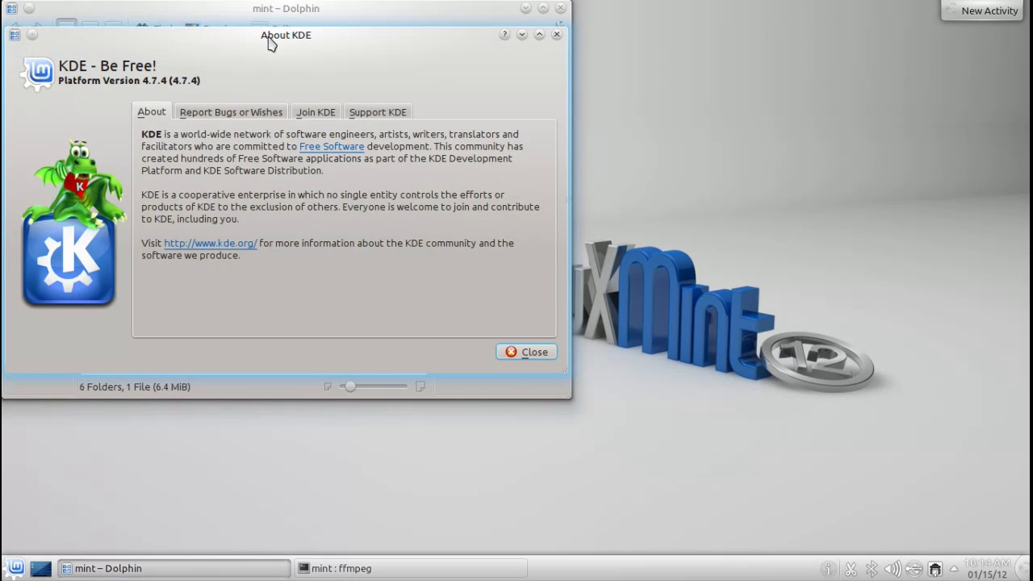
drag(268, 34, 569, 125)
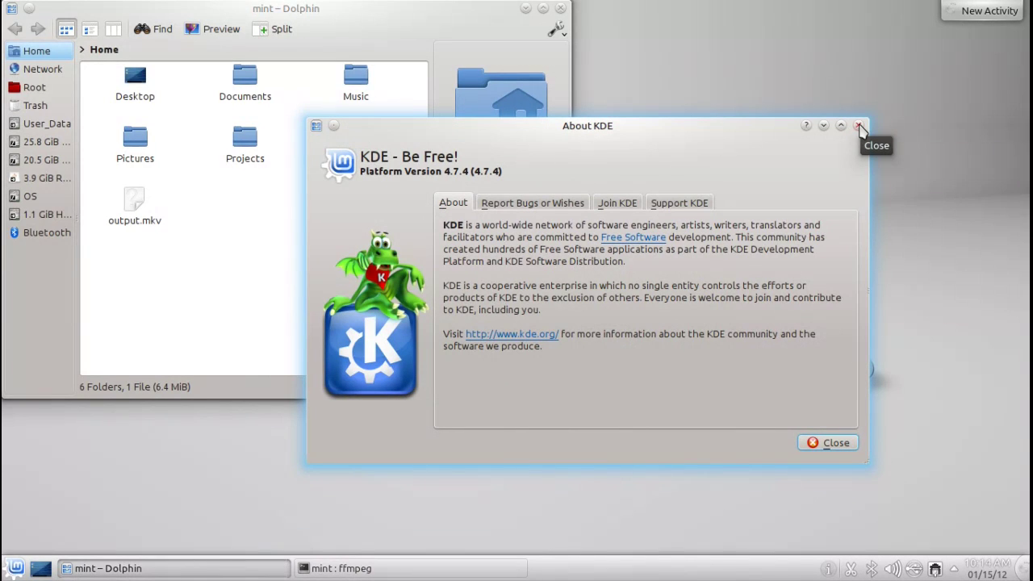
click(830, 444)
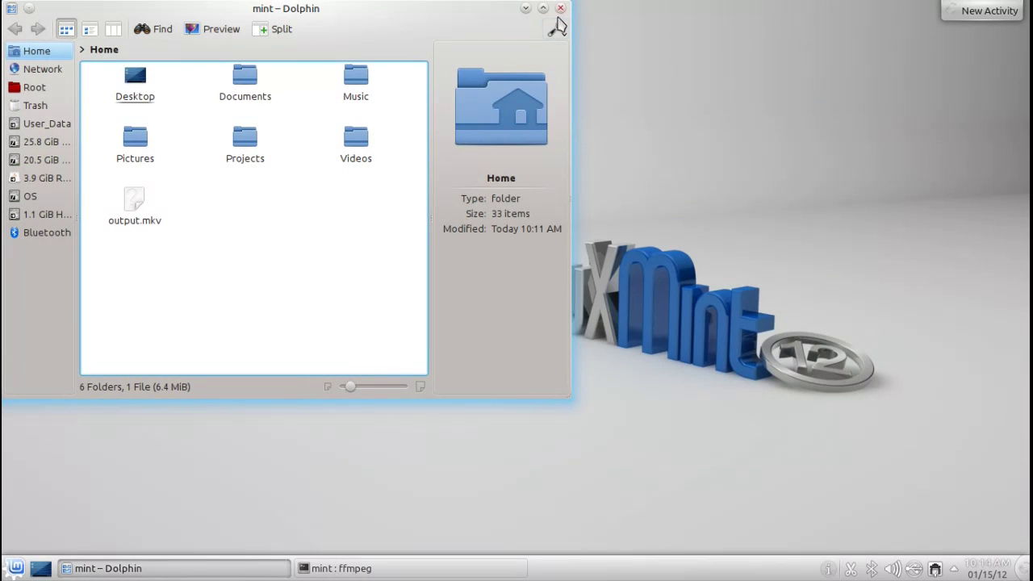
click(561, 10)
Step: Reopen Kickoff, return to the application categories and show Multimedia (Amarok, K3b, VLC, Minitube)
click(16, 568)
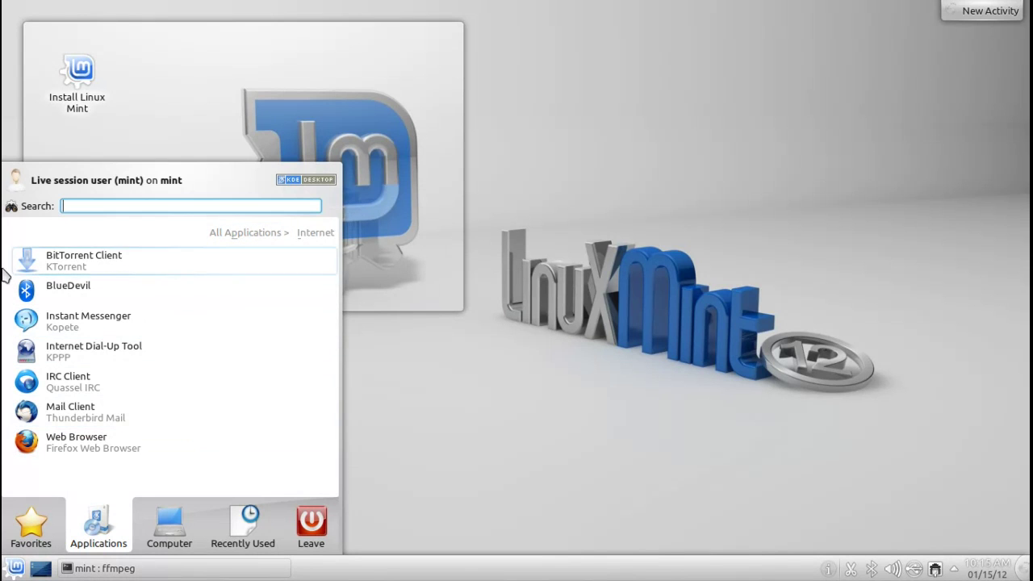
click(232, 234)
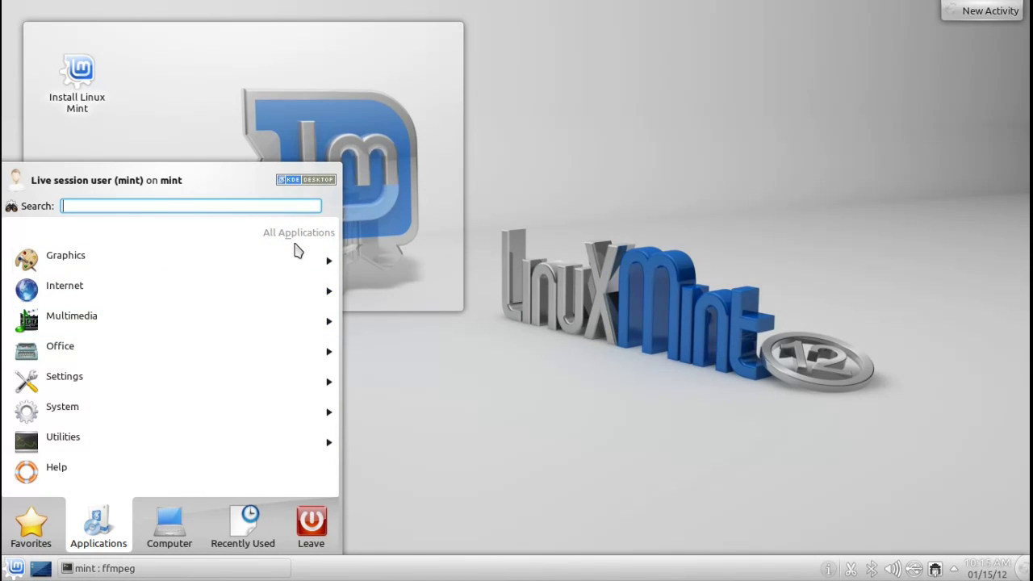
click(116, 334)
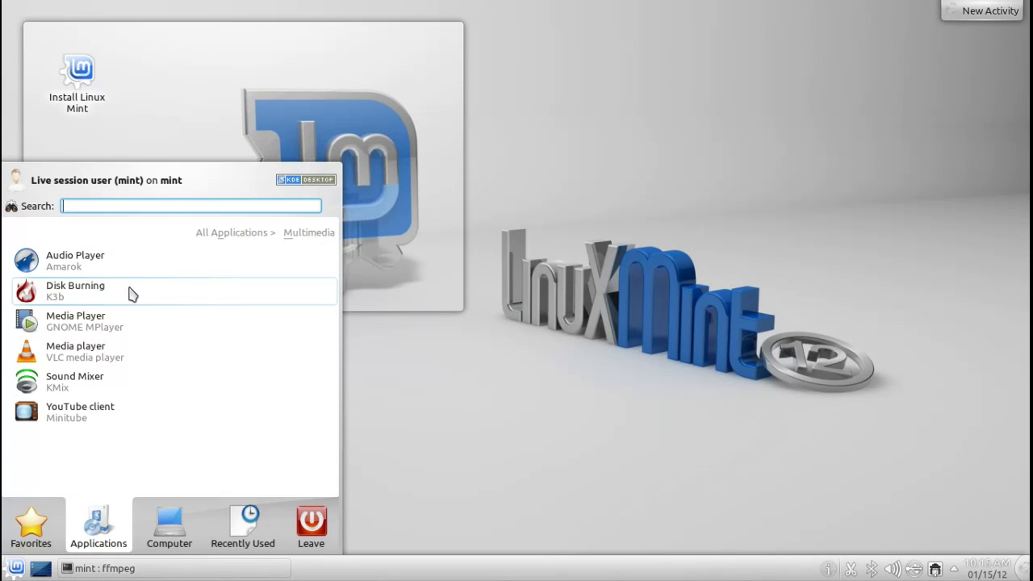
Step: Launch K3b Disk Burning and the VLC media player from the Multimedia category
click(178, 298)
click(6, 569)
mouse_move(88, 519)
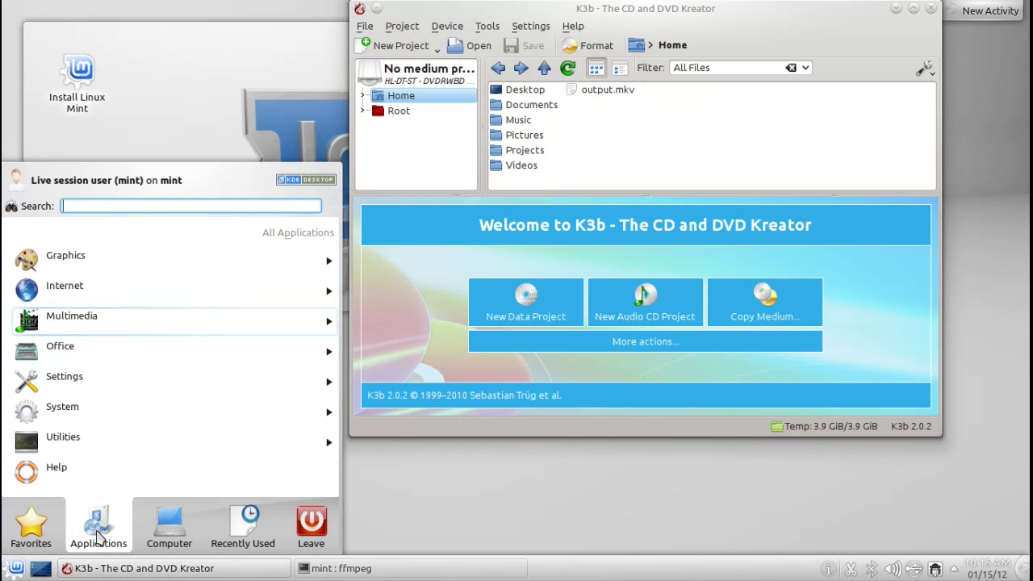
click(96, 326)
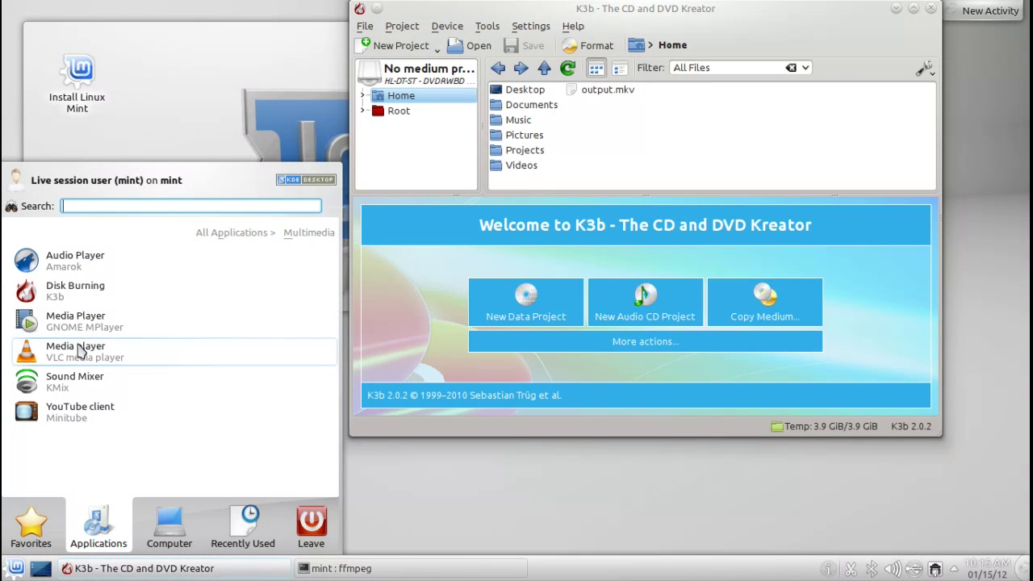
click(77, 352)
Step: Launch the Minitube YouTube client from the Multimedia category
click(16, 568)
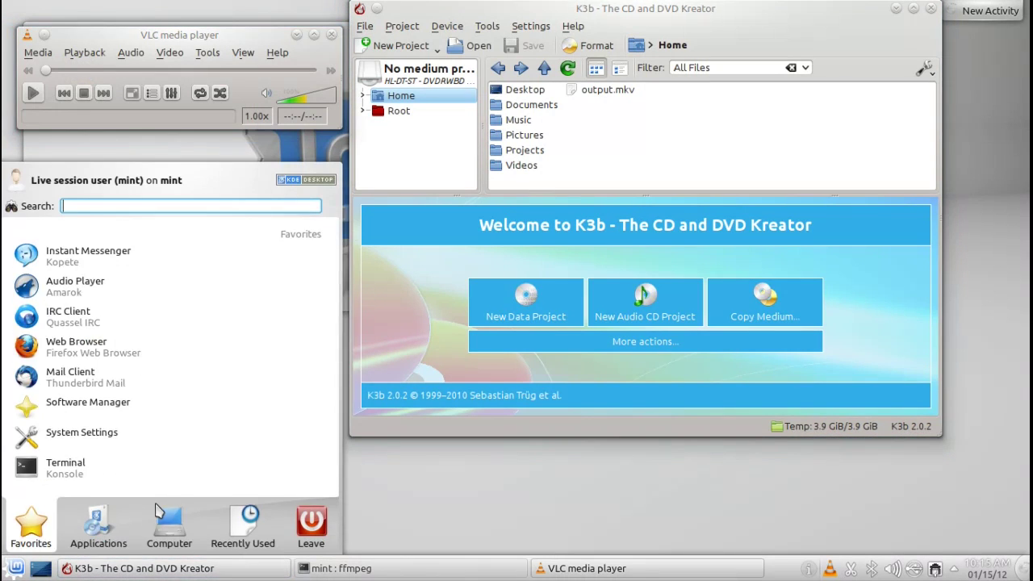
mouse_move(97, 540)
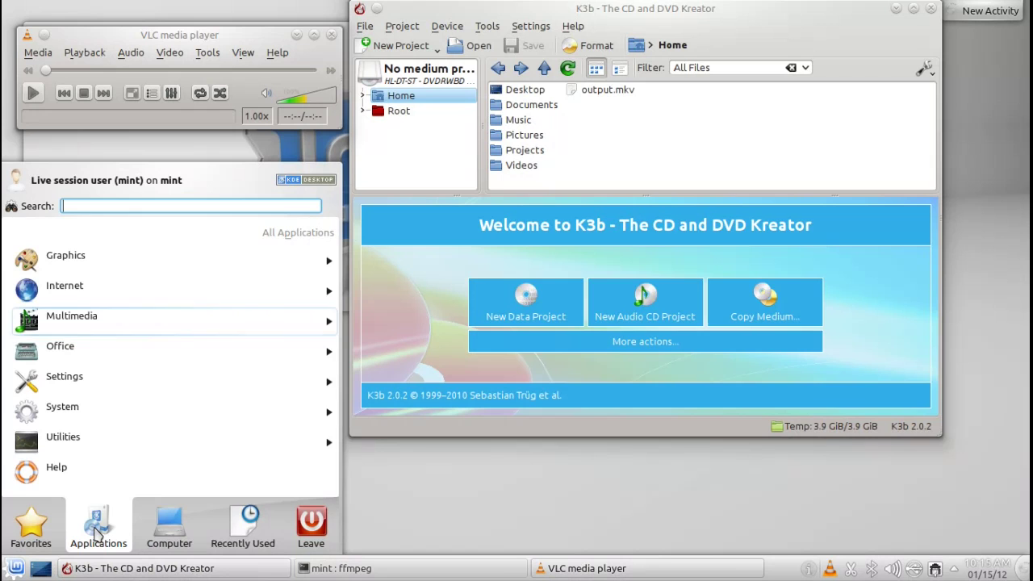
click(104, 321)
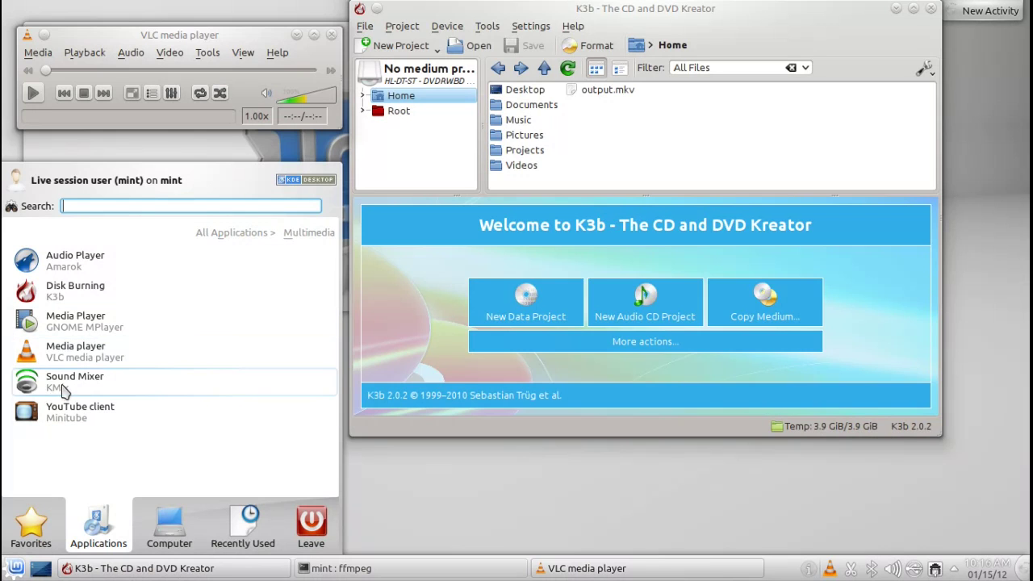
click(76, 415)
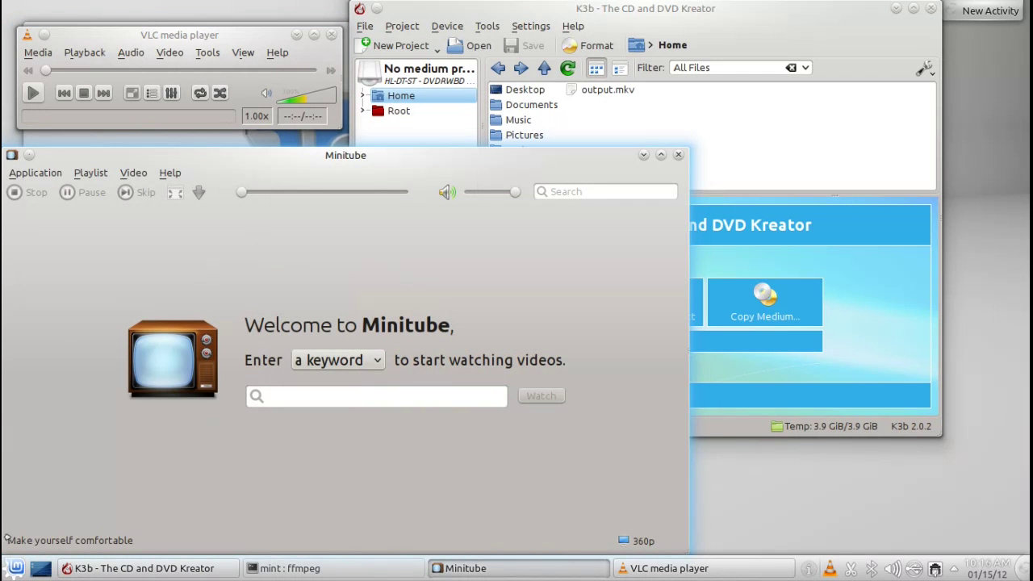
Step: Browse the Office category, then show the Graphics category with GIMP, Gwenview and digiKam
click(15, 569)
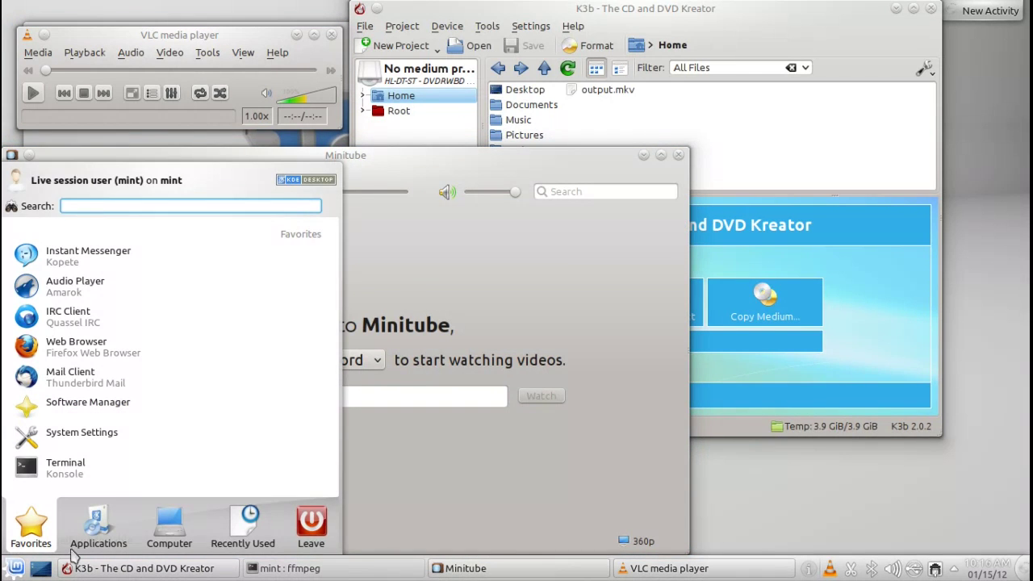
click(97, 537)
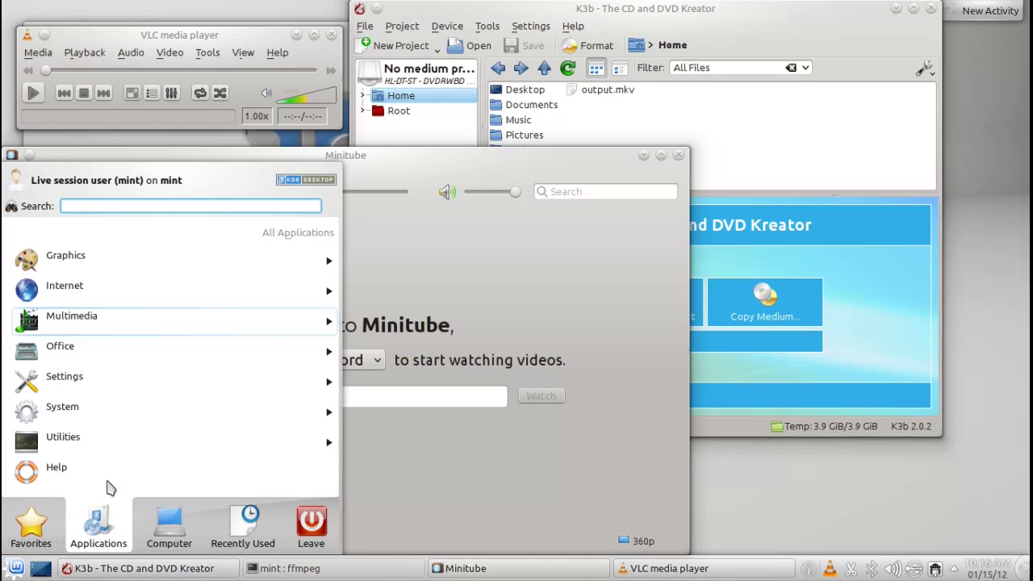
click(73, 356)
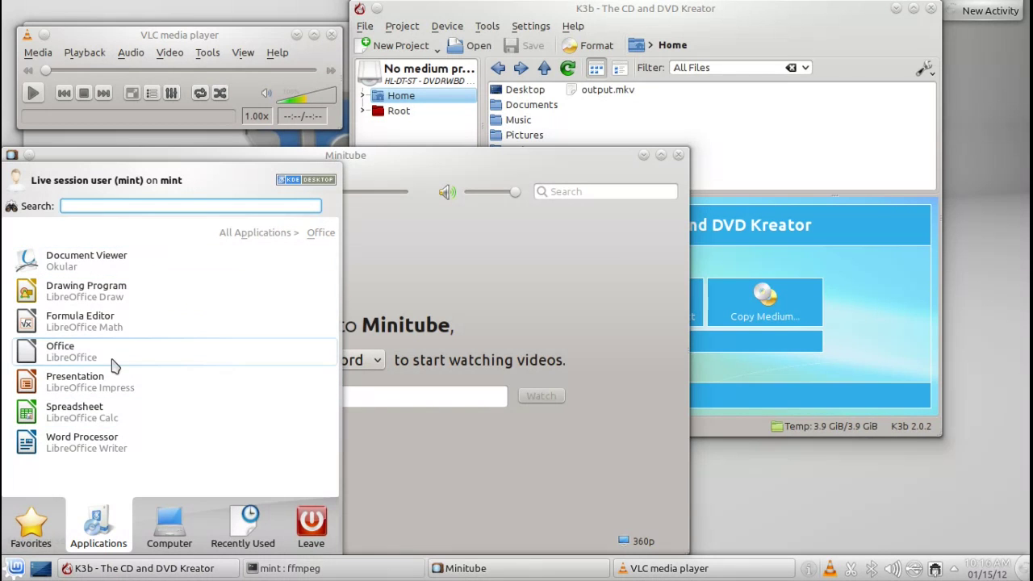
click(89, 523)
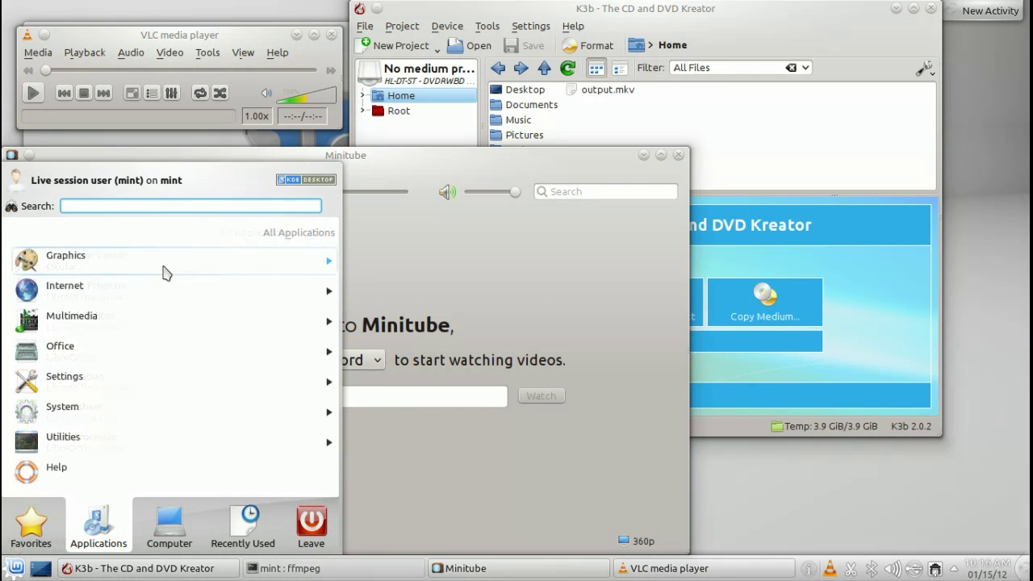
click(164, 266)
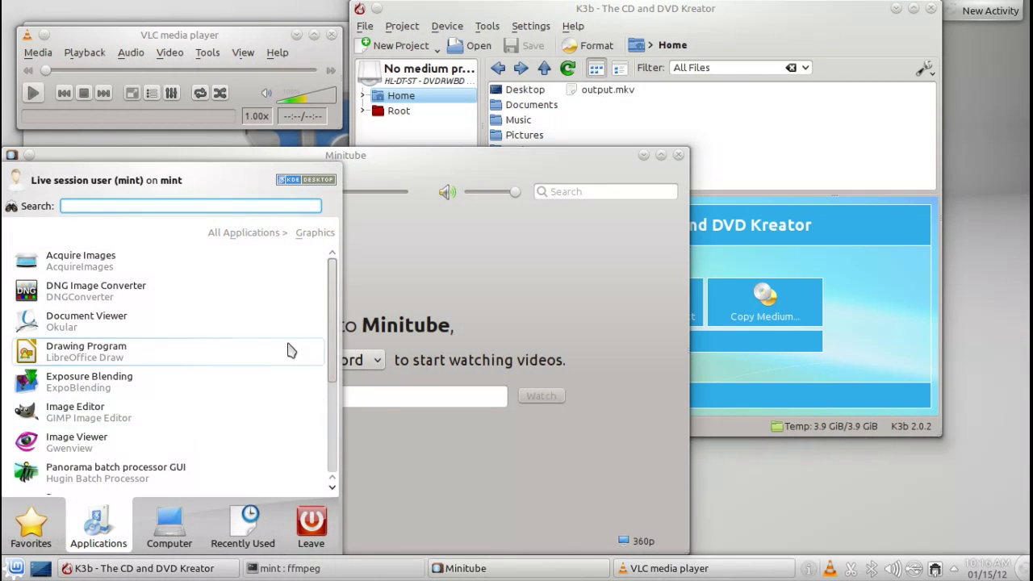
scroll(329, 409, down, 3)
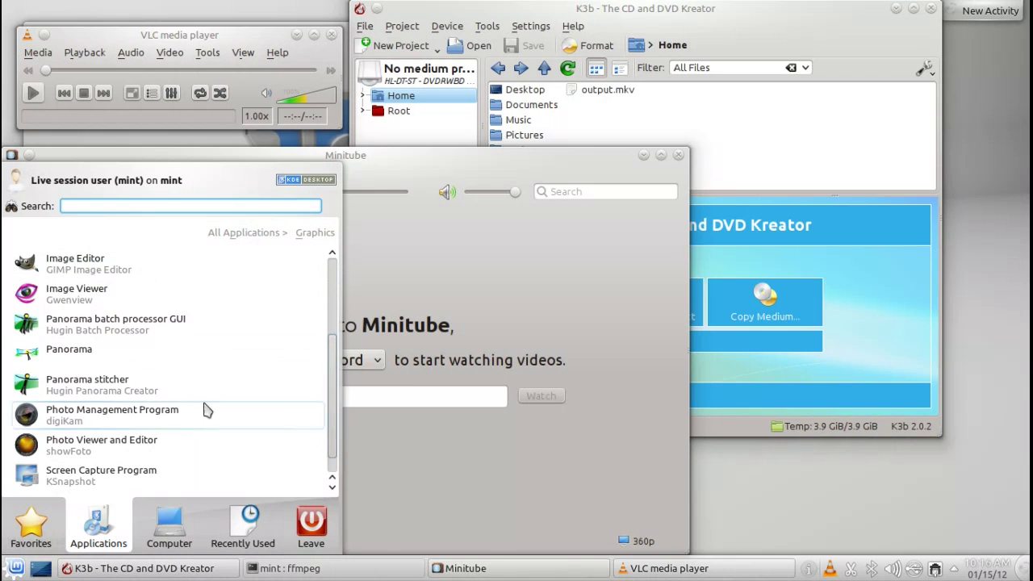
Step: Launch Panorama from the Graphics list and toggle the Desktop Grid on and off with Ctrl+F8
click(111, 355)
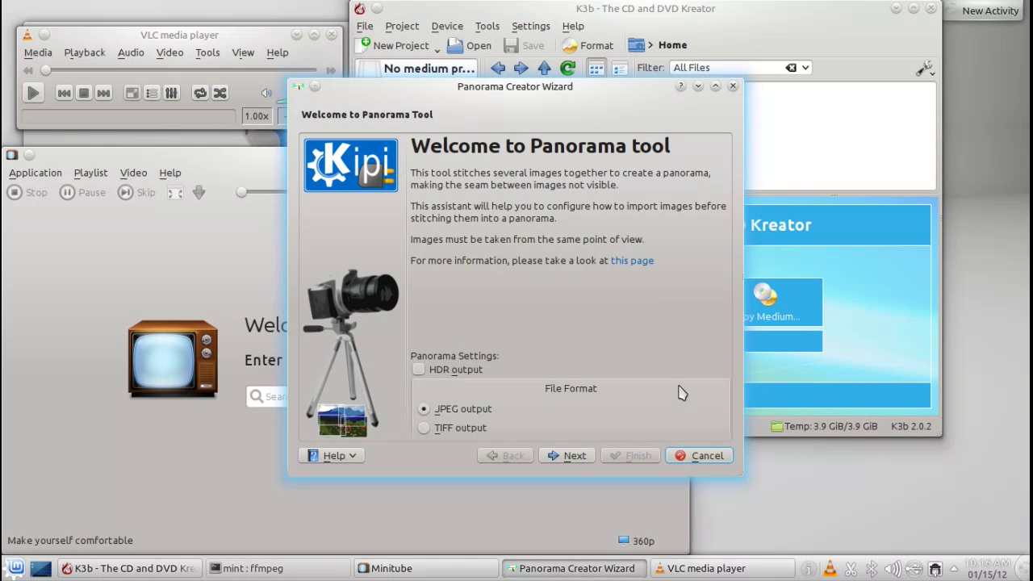
key(ctrl+F8)
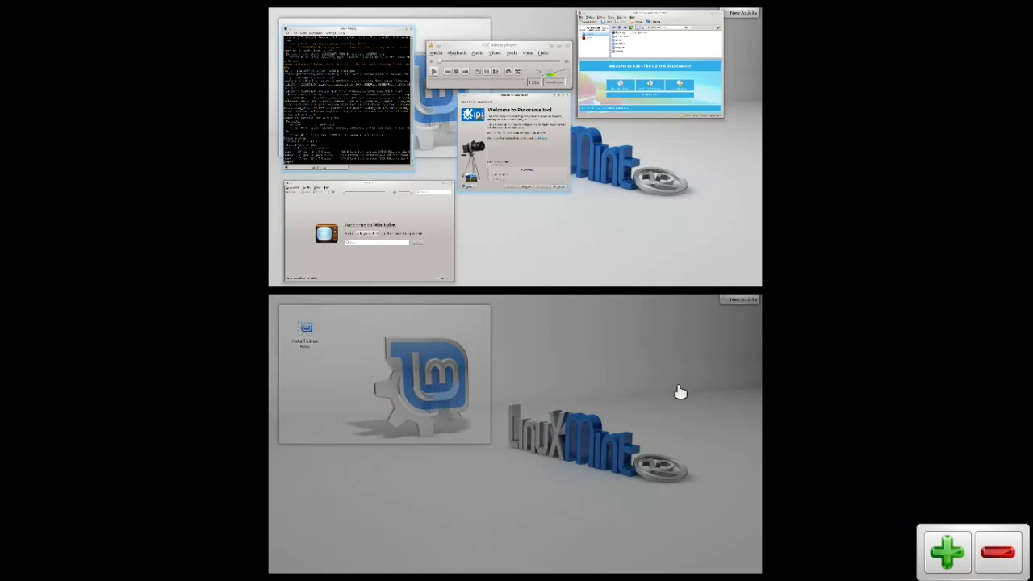
key(ctrl+F8)
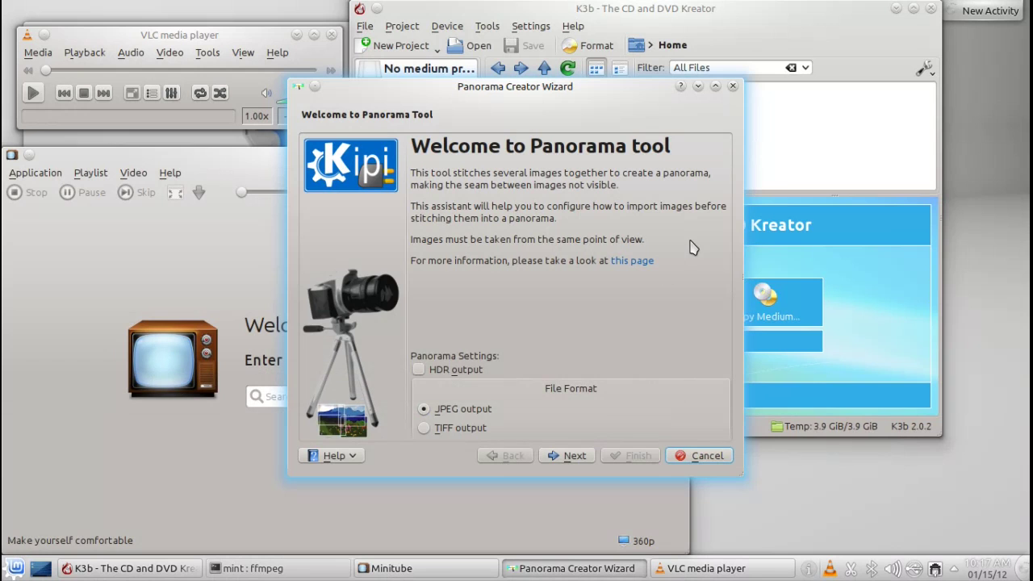
Step: Close the Panorama wizard, Minitube and K3b, then move VLC to the centre and close it
click(735, 87)
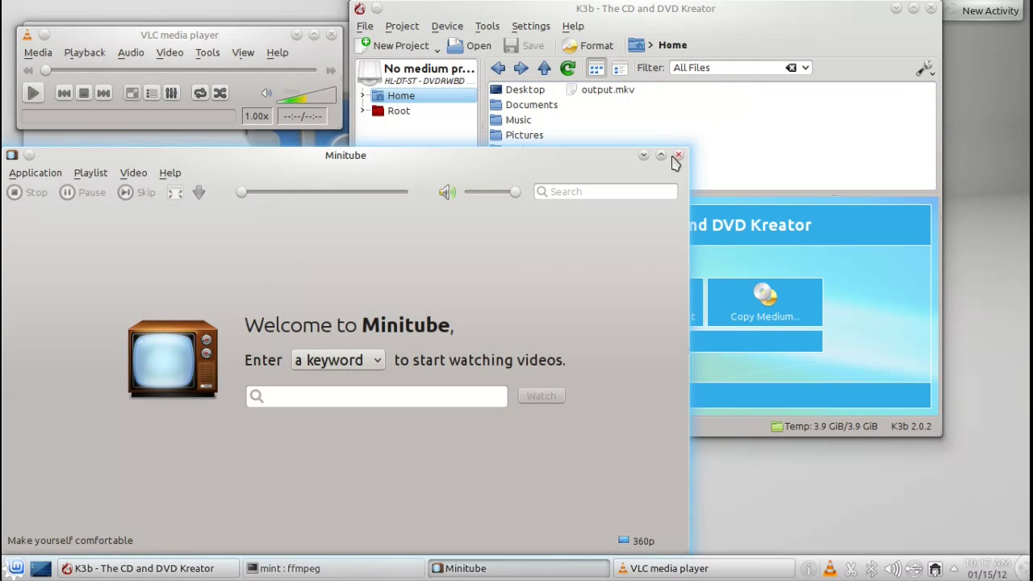
click(677, 155)
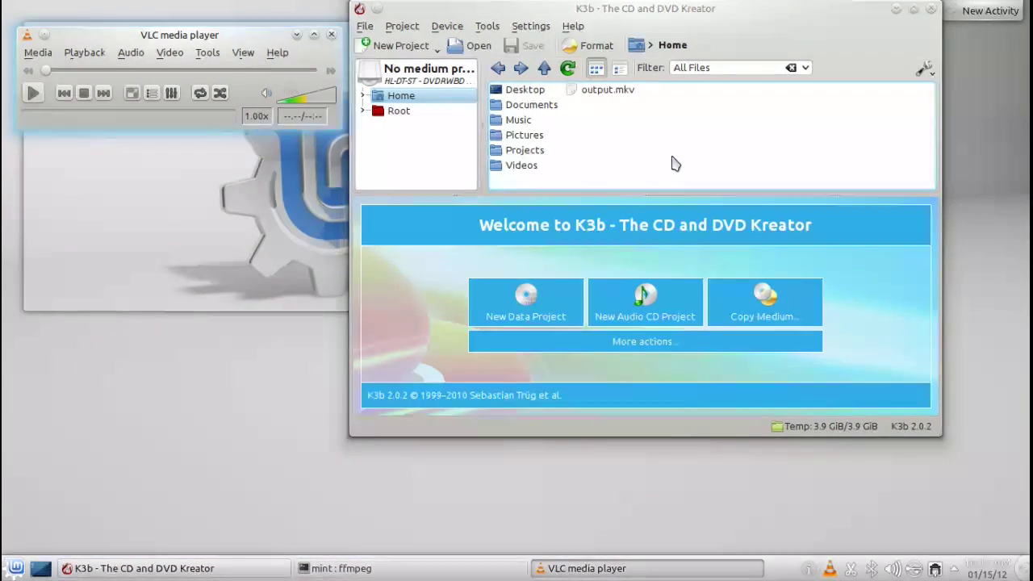
click(930, 9)
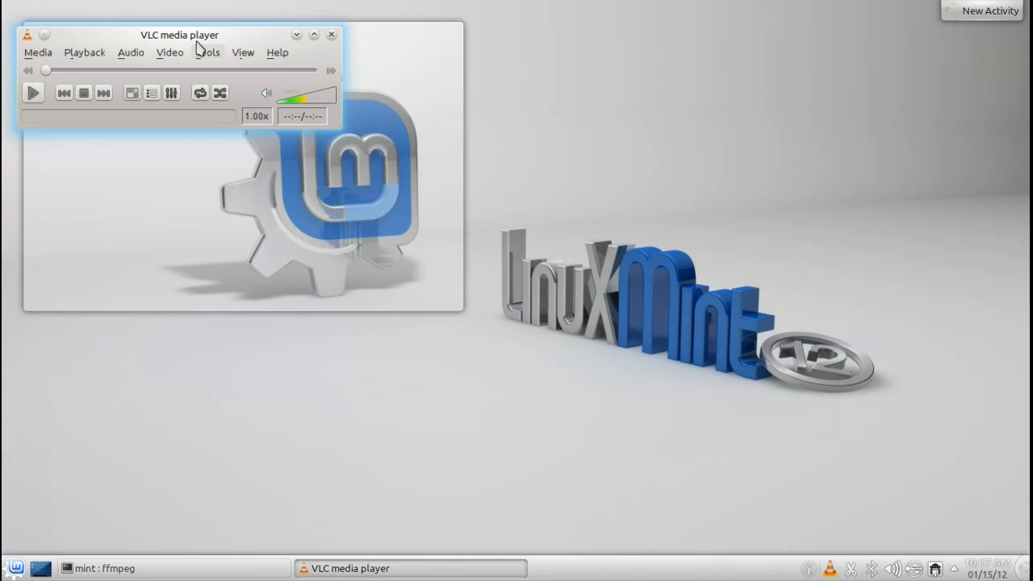
drag(196, 44, 573, 219)
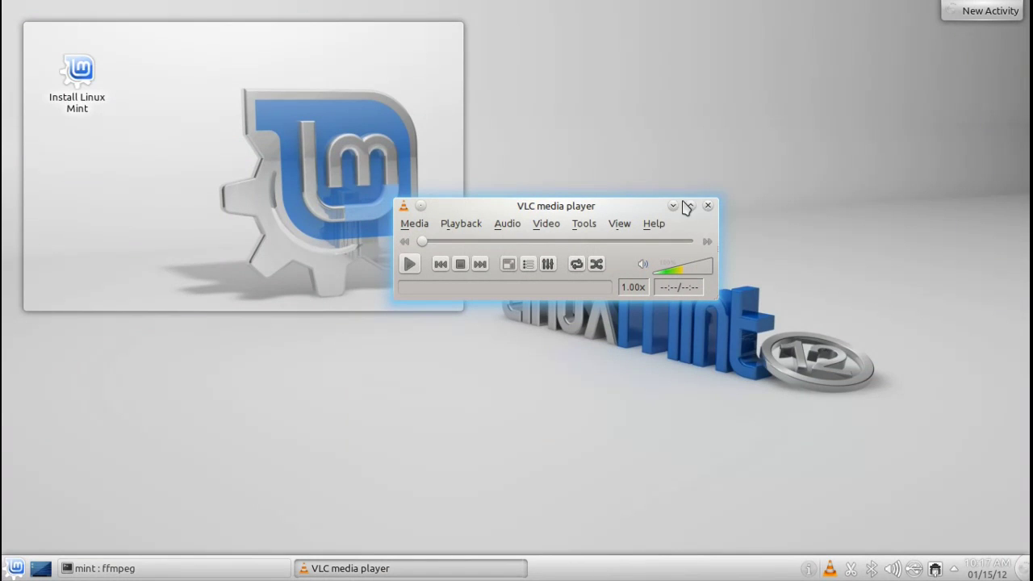
click(709, 207)
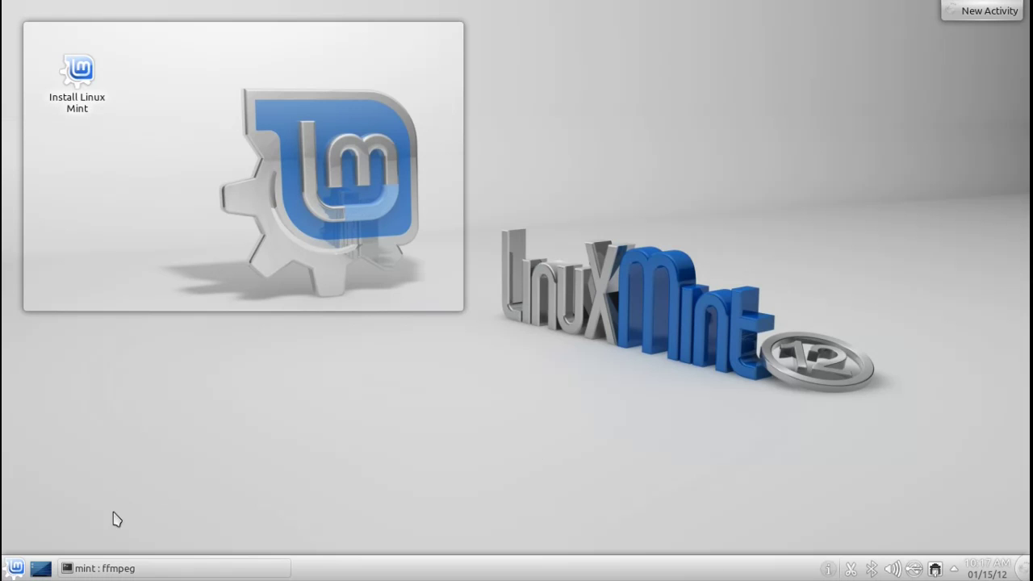
Step: Set Wide_Circles as the desktop wallpaper in Desktop Settings and apply it
click(10, 568)
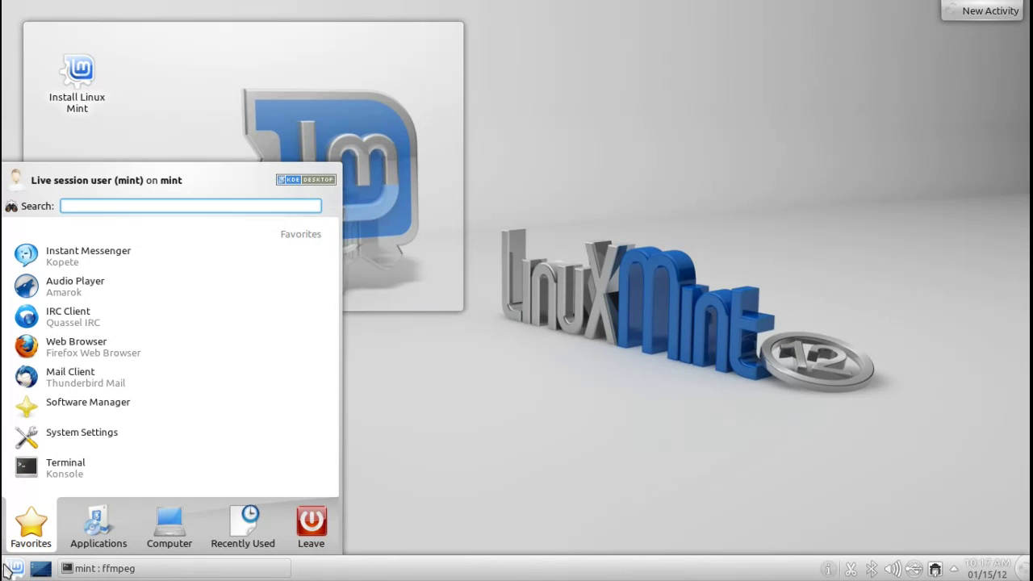
click(9, 568)
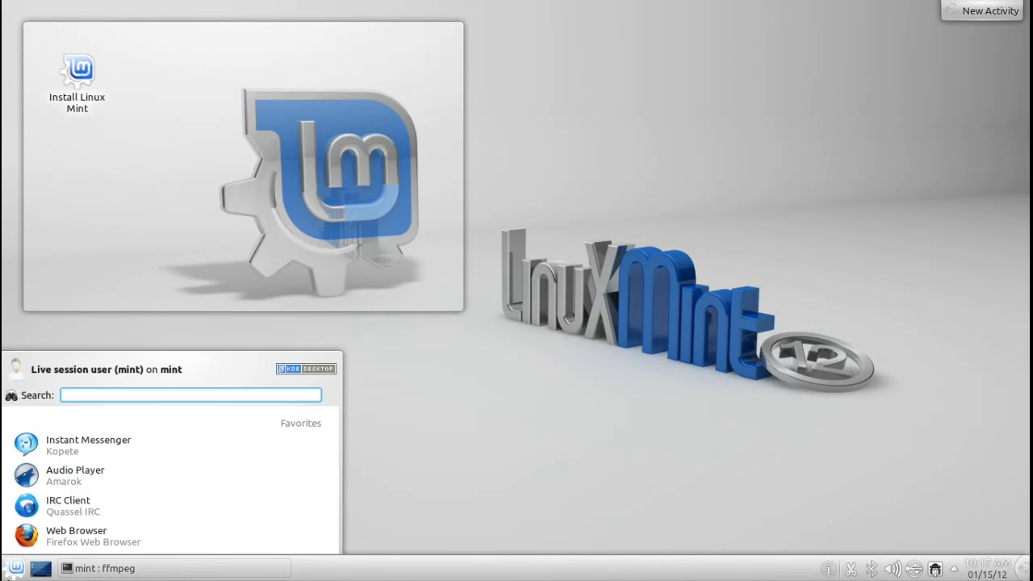
right_click(633, 161)
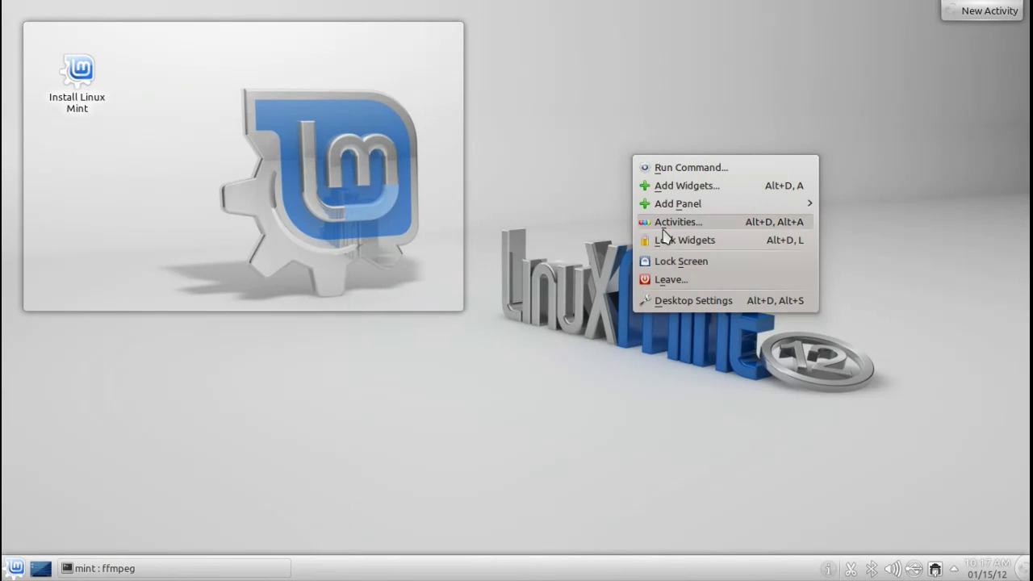
click(658, 300)
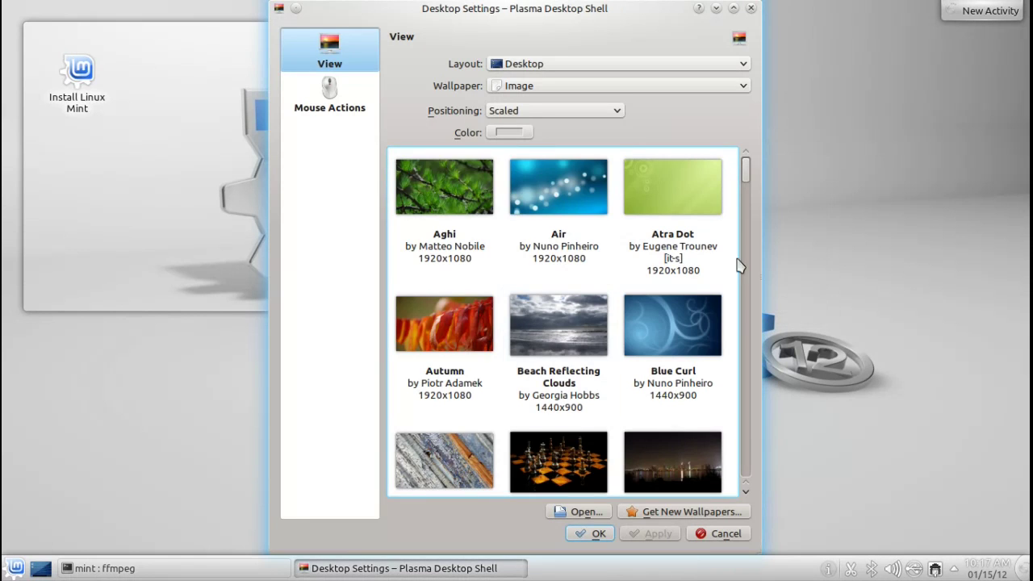
drag(751, 190, 748, 458)
click(466, 259)
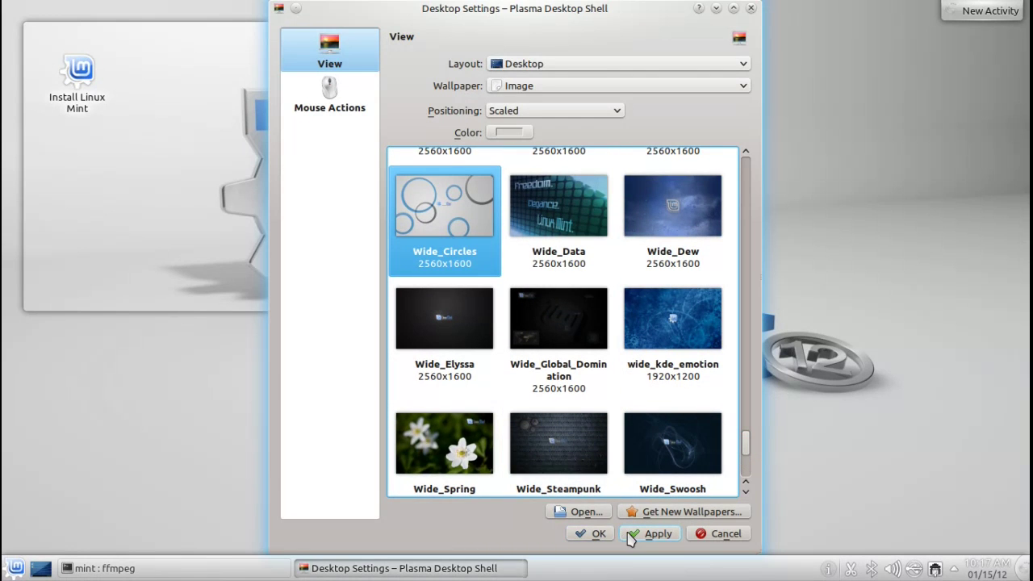
click(599, 536)
right_click(611, 282)
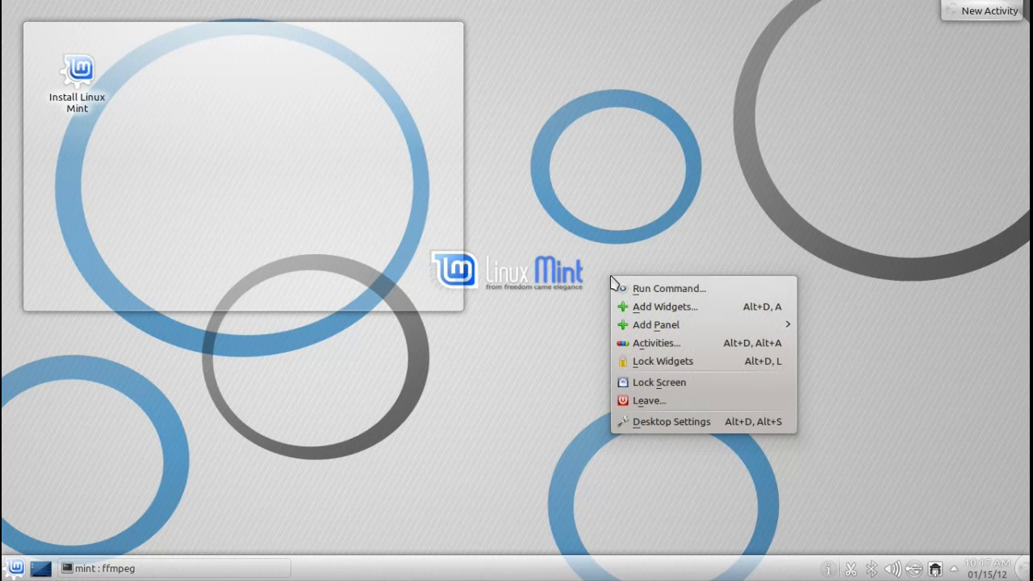
click(659, 235)
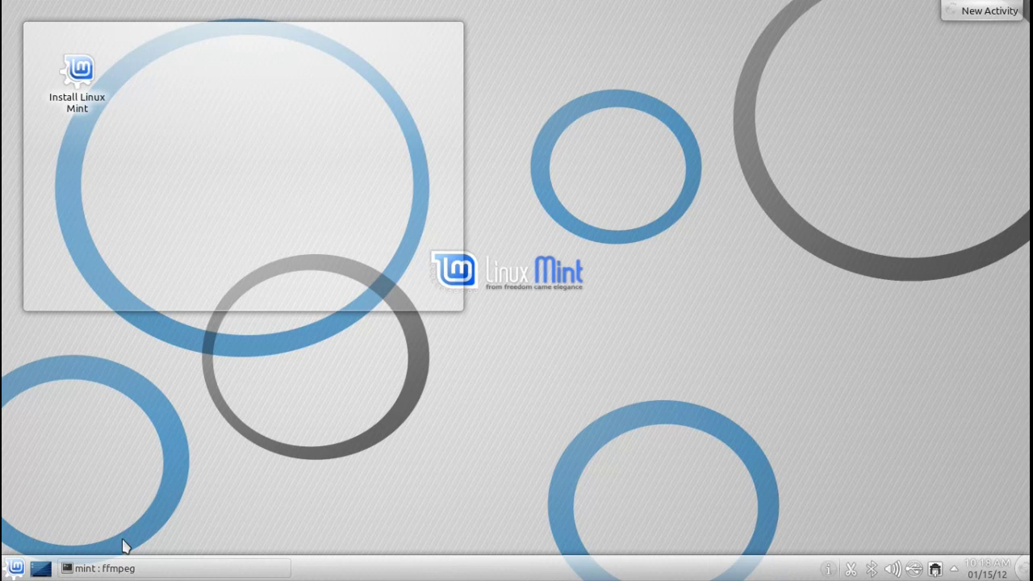
click(15, 568)
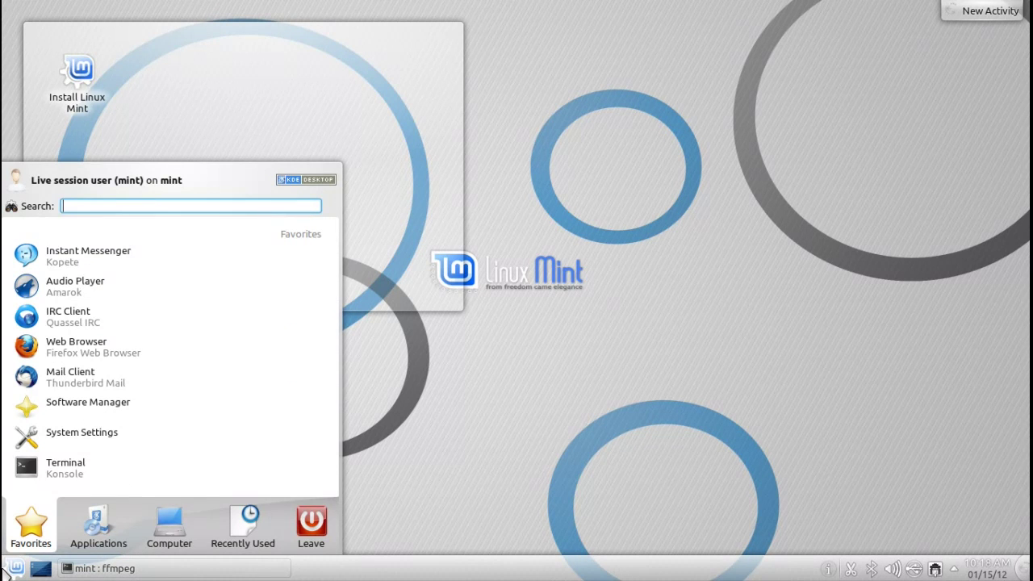
click(5, 570)
click(5, 570)
click(93, 534)
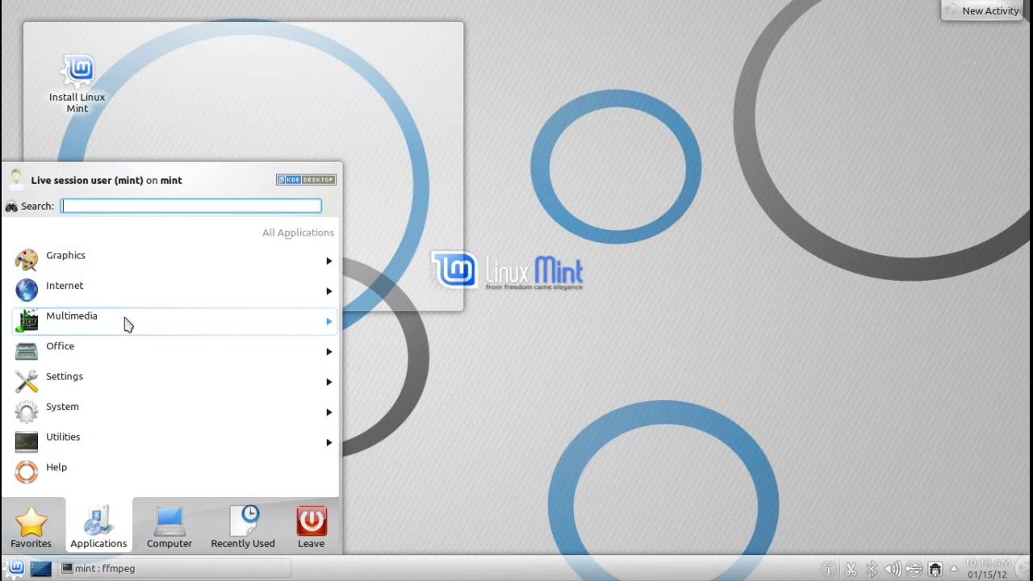
click(559, 397)
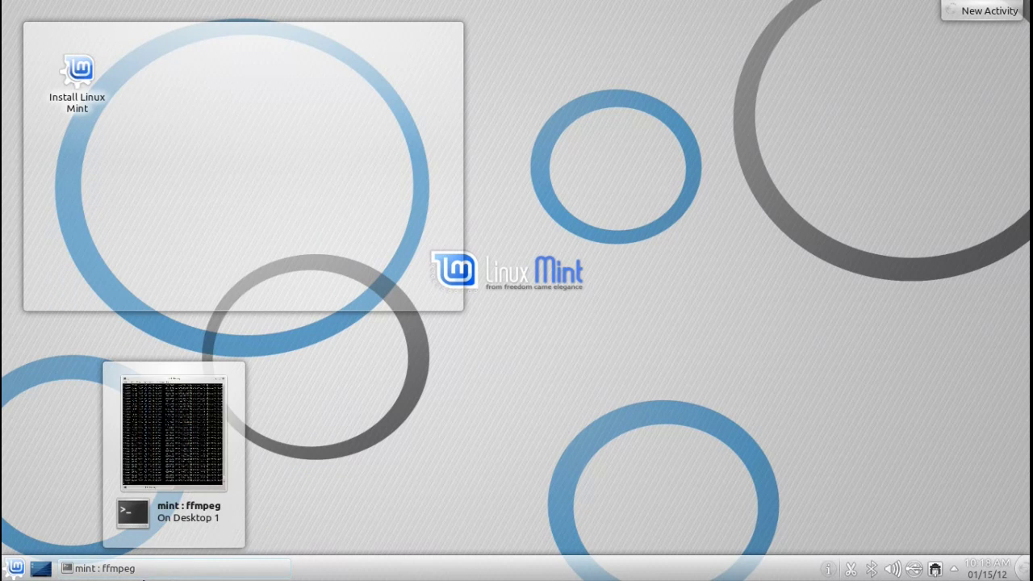
right_click(361, 570)
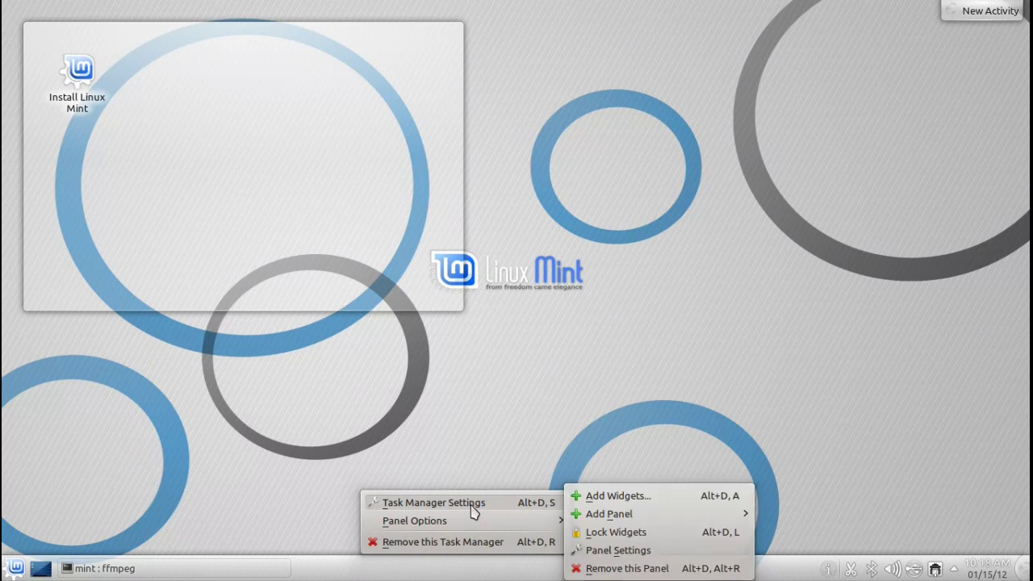
mouse_move(456, 520)
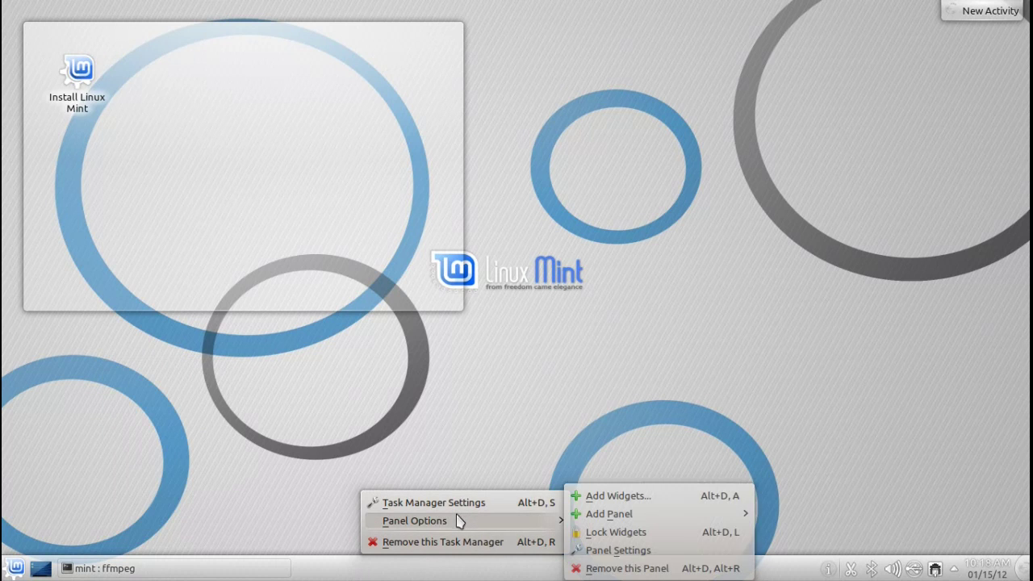
click(598, 496)
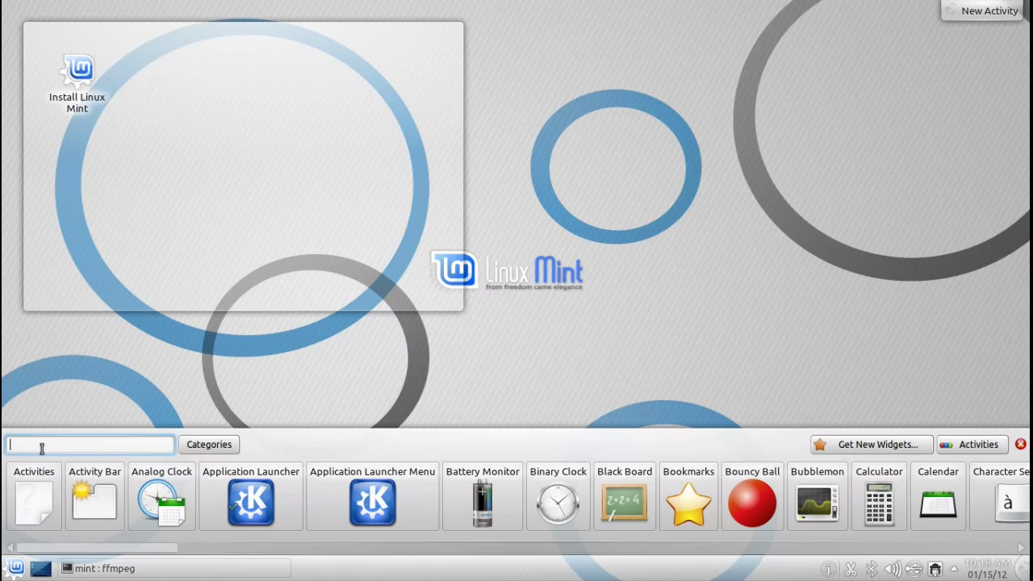
text(smoot)
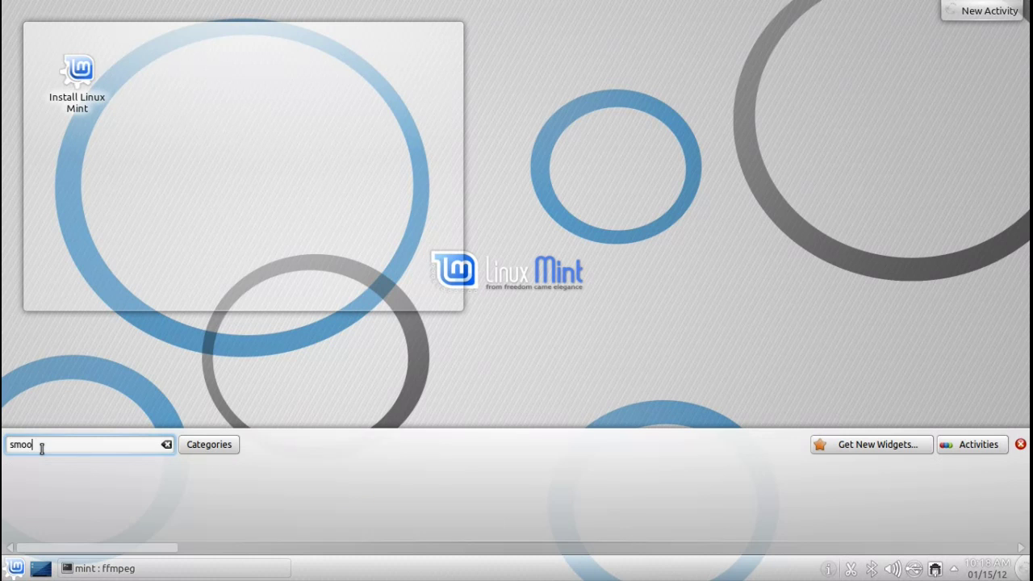
key(BackSpace)
key(BackSpace)
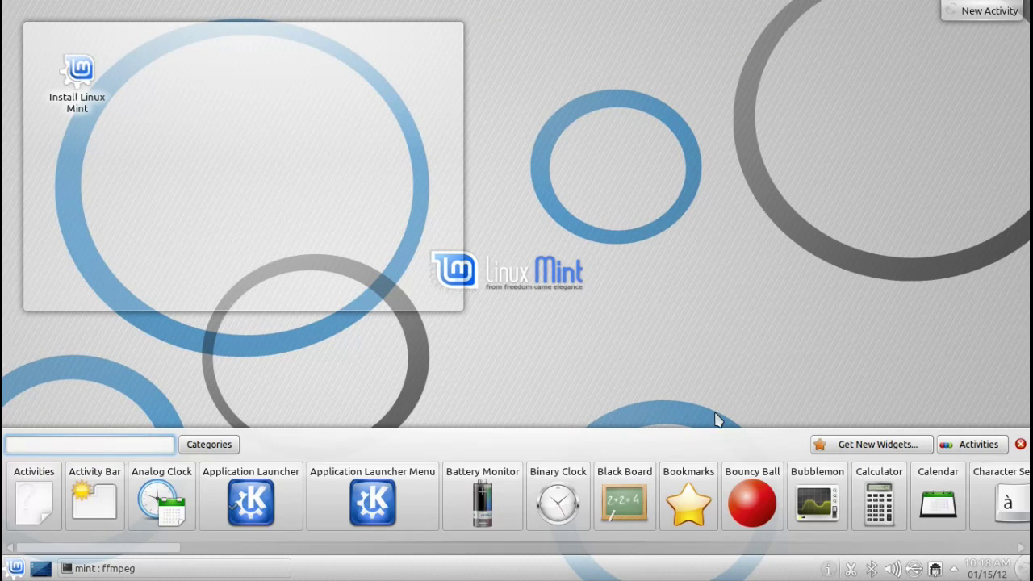
Step: Close the widget browser and launch the Software Manager from the launcher
click(1022, 444)
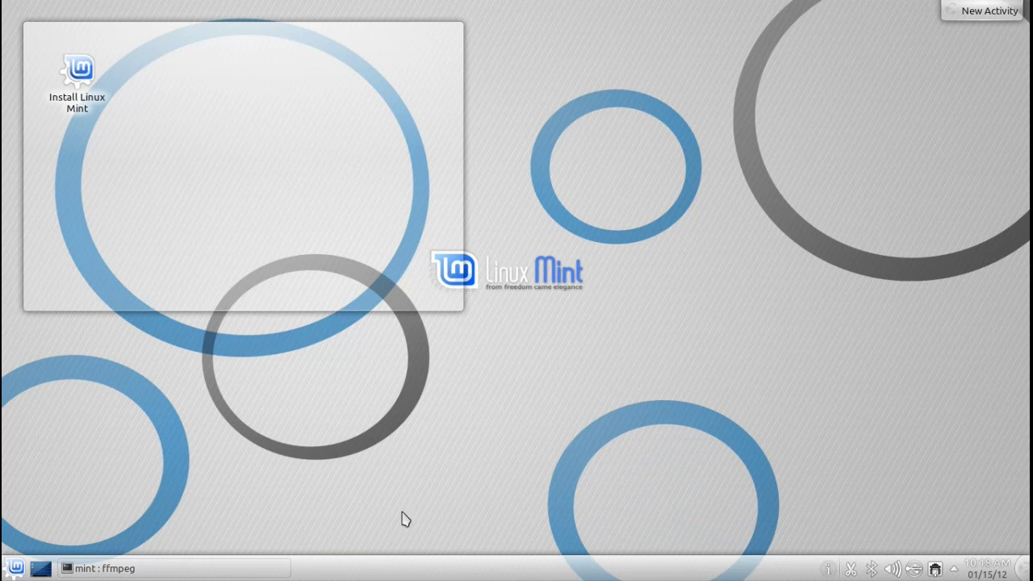
click(16, 568)
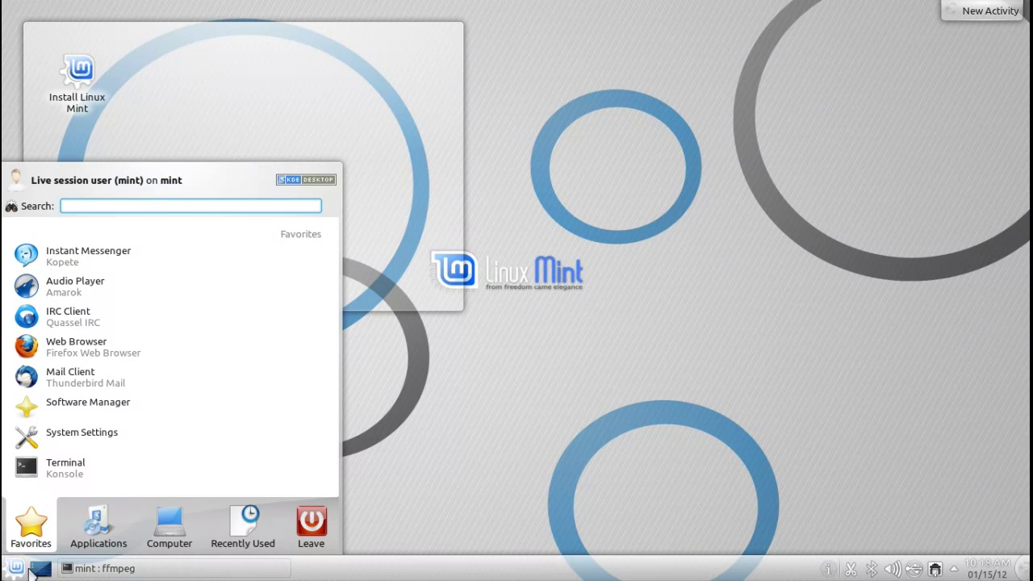
click(50, 410)
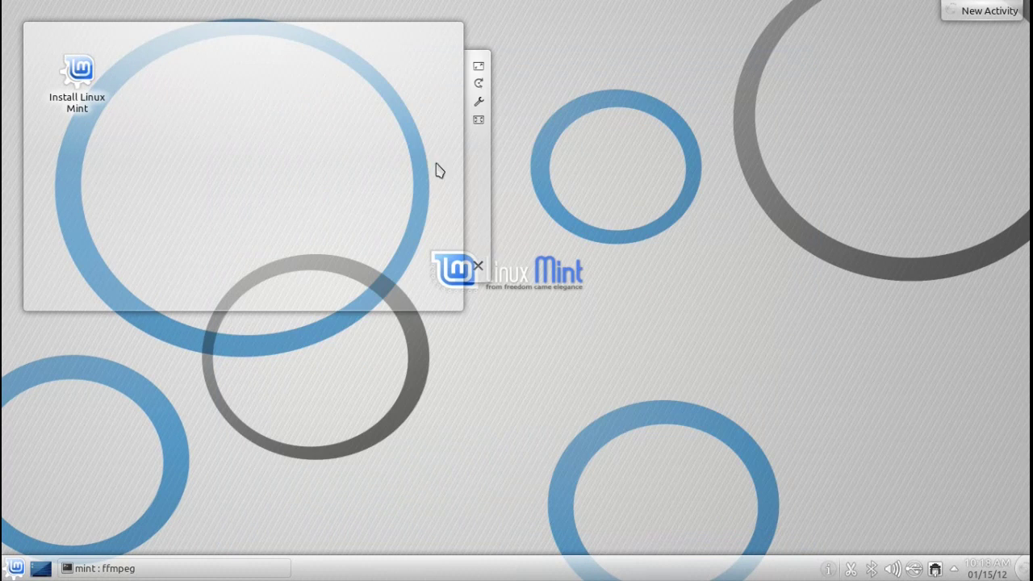
click(14, 568)
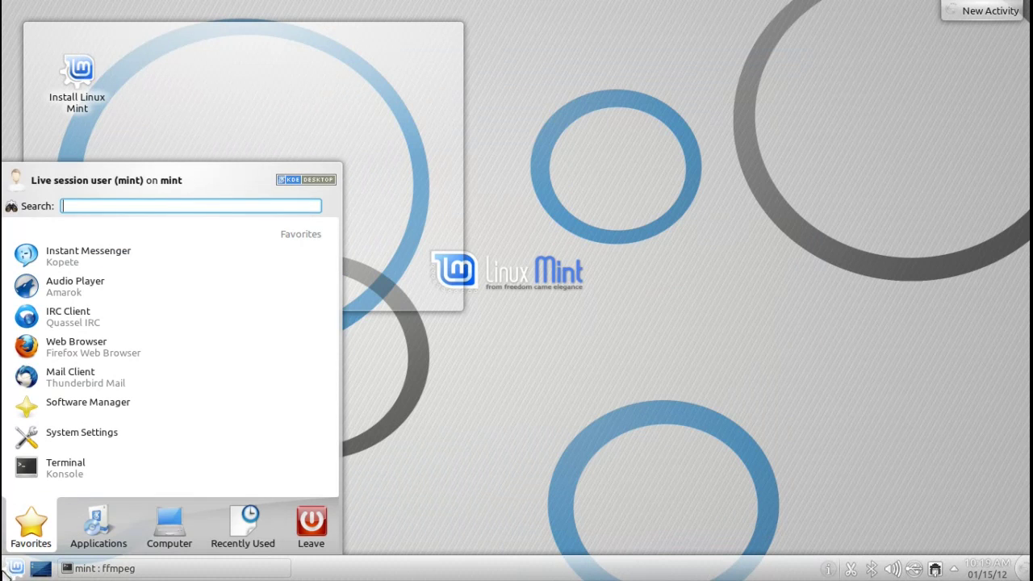
click(92, 420)
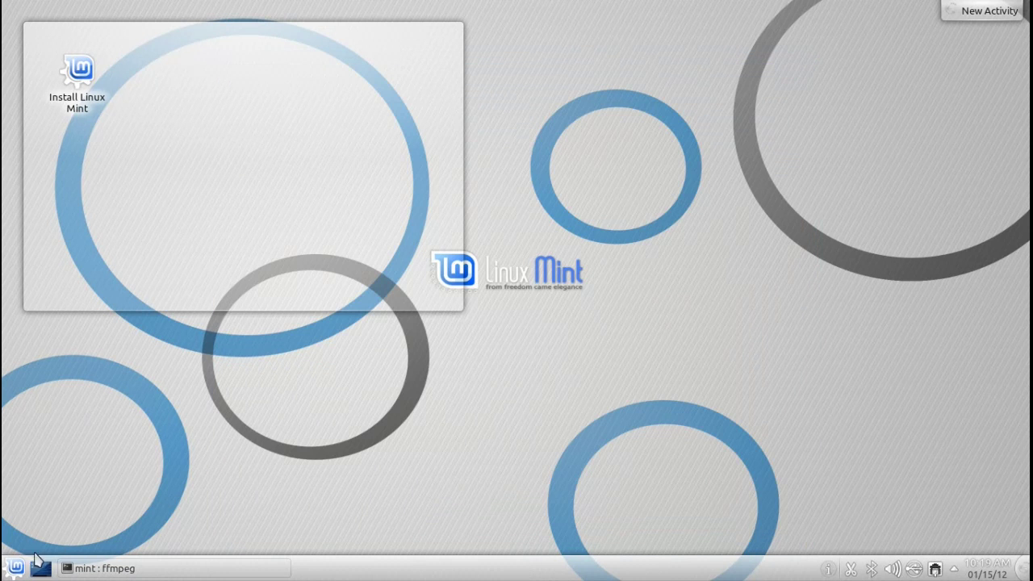
Step: Launch Synaptic Package Manager from the Kickoff Computer tab
click(16, 567)
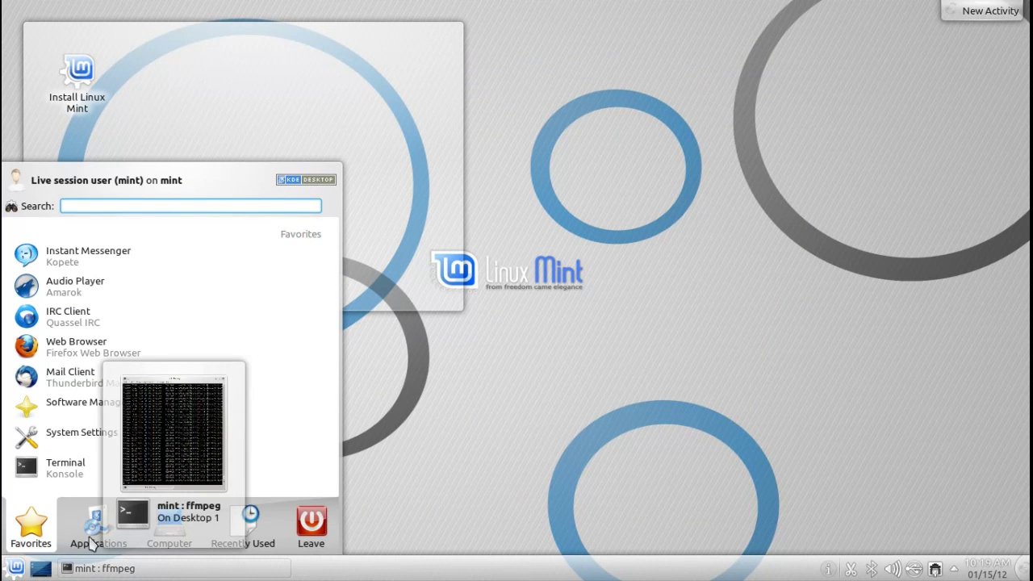
click(91, 543)
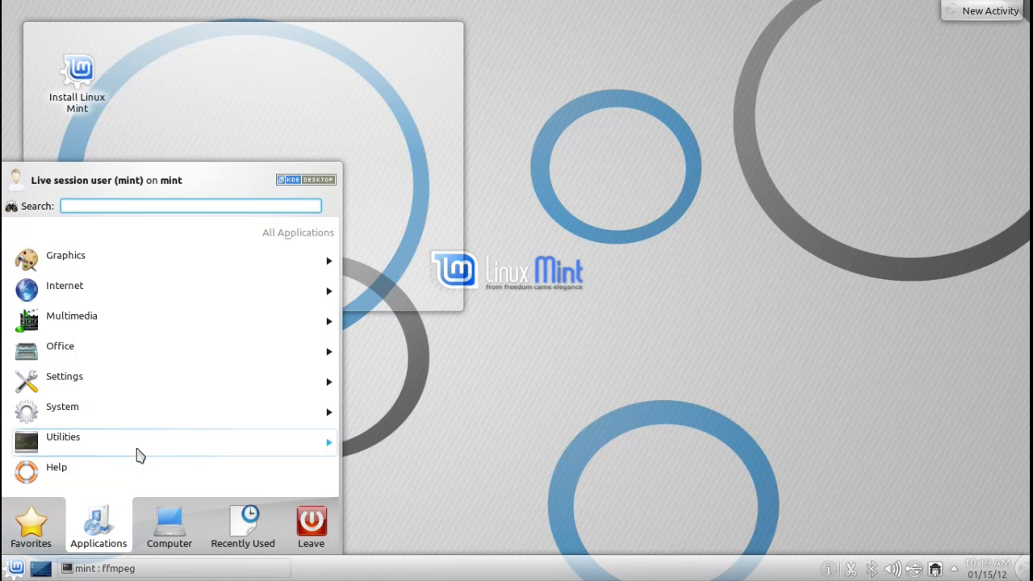
click(25, 537)
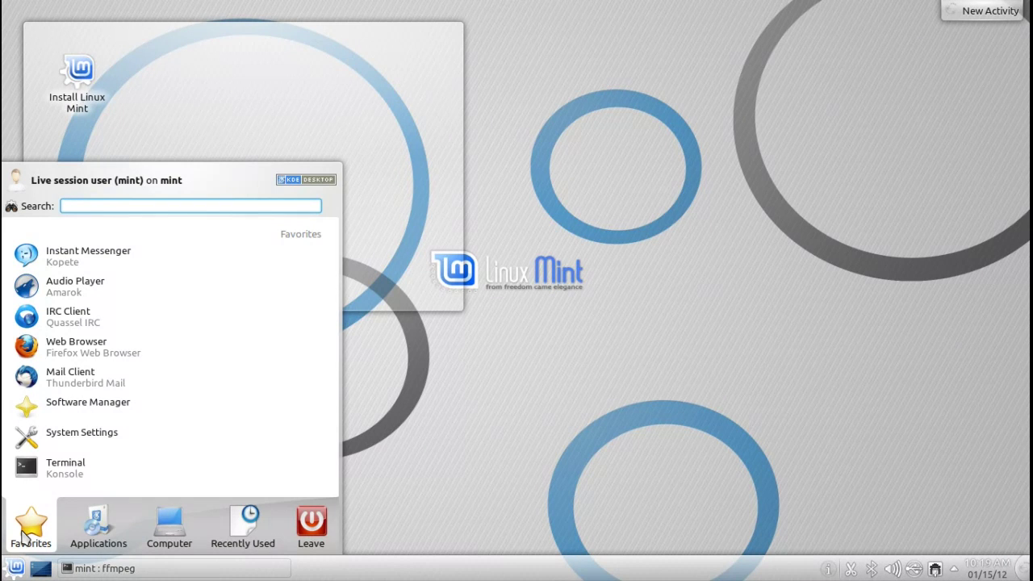
mouse_move(95, 530)
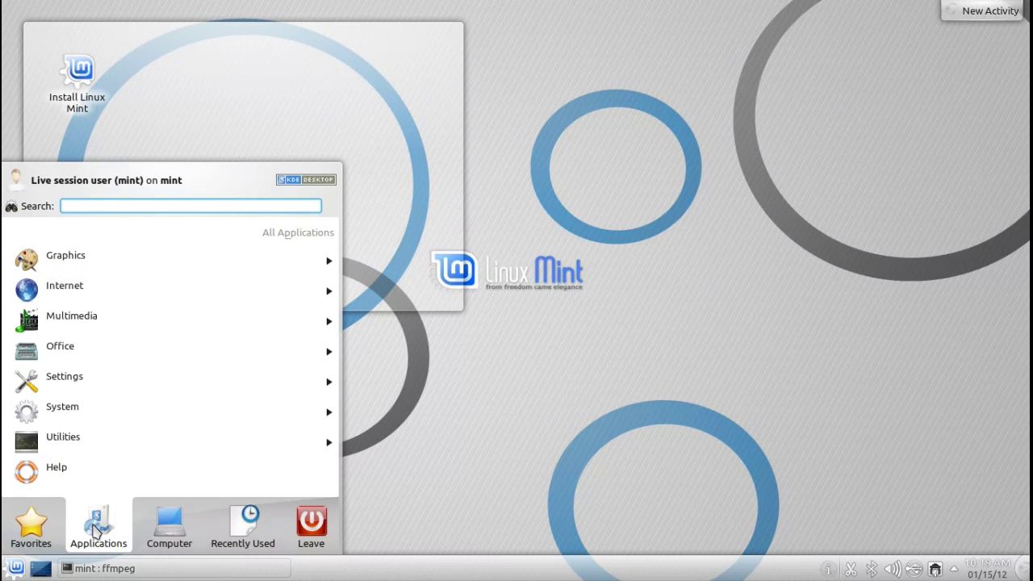
mouse_move(170, 535)
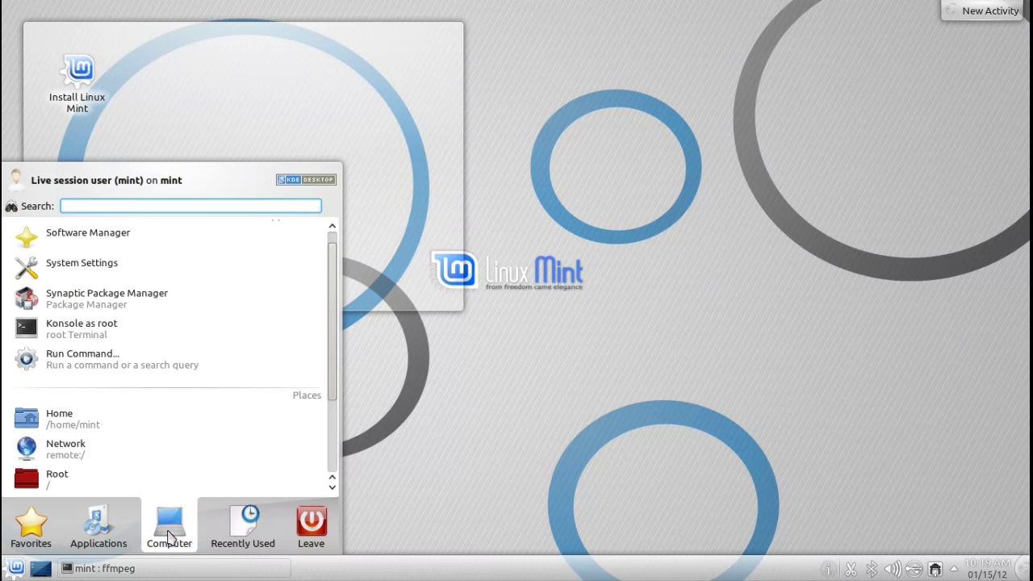
click(89, 298)
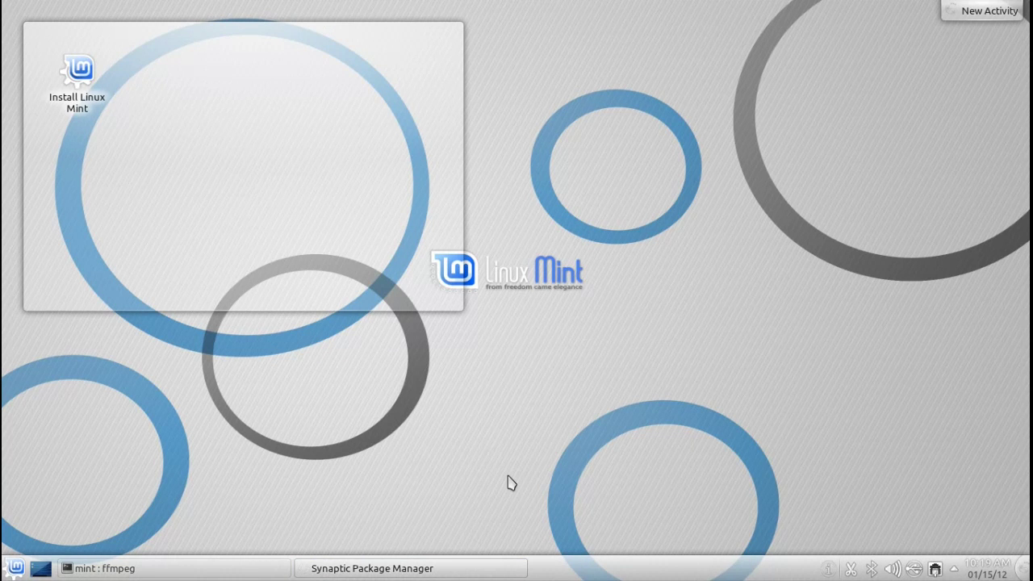
Step: Open KRunner with Alt+F2, then bring up the Add Widgets browser with Alt+D, A
key(alt+F2)
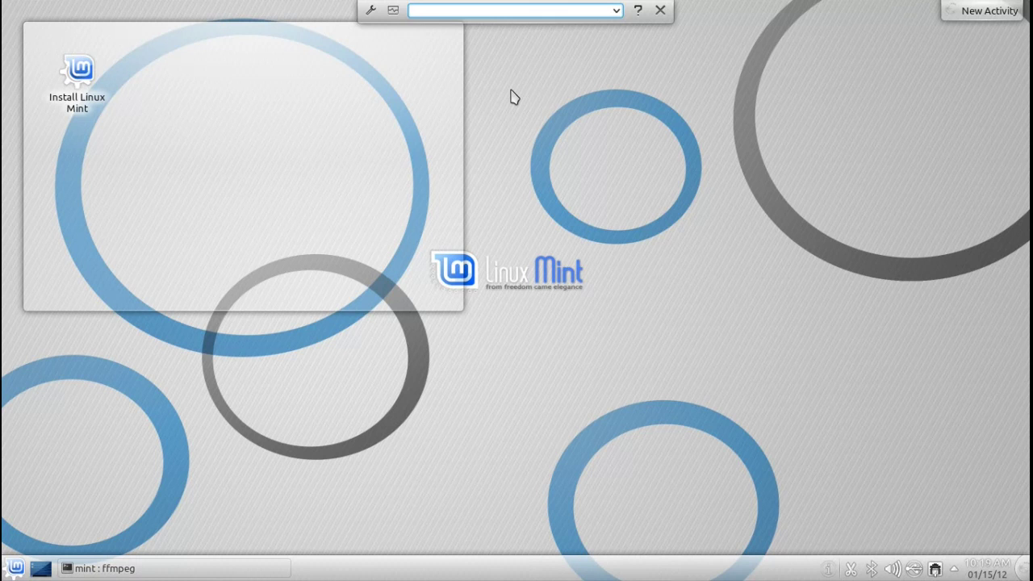
key(alt+d)
key(a)
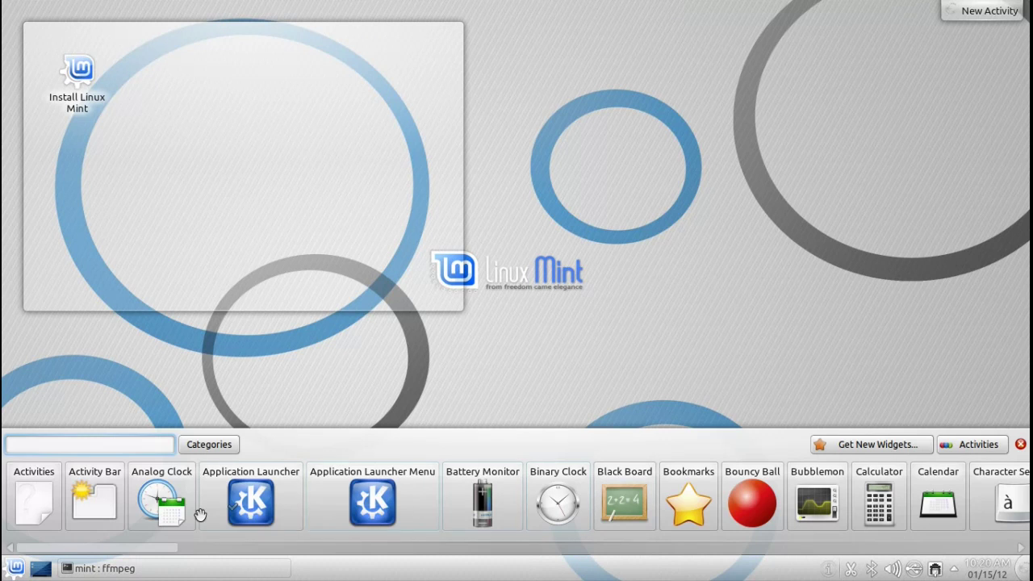
Step: Place Analog Clock, Bubblemon and Calculator widgets on the desktop, moving the calculator to the lower left
drag(158, 505, 736, 169)
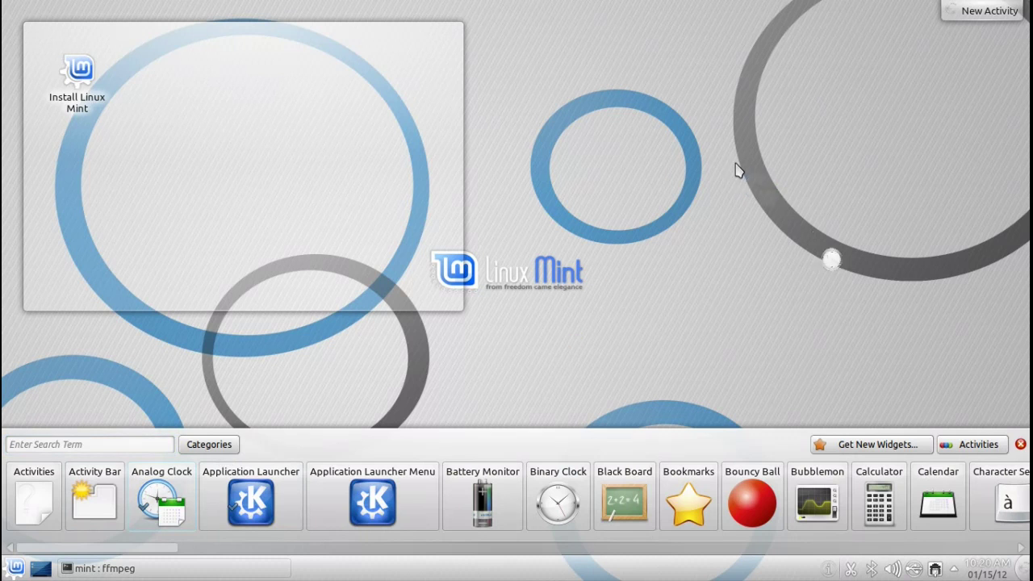
drag(832, 497, 534, 136)
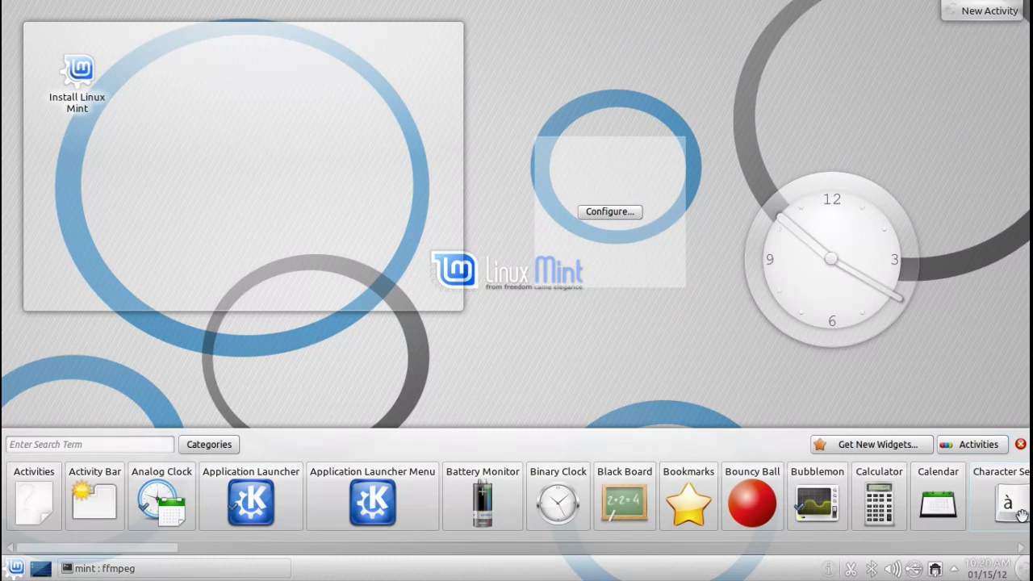
scroll(1022, 515, down, 1)
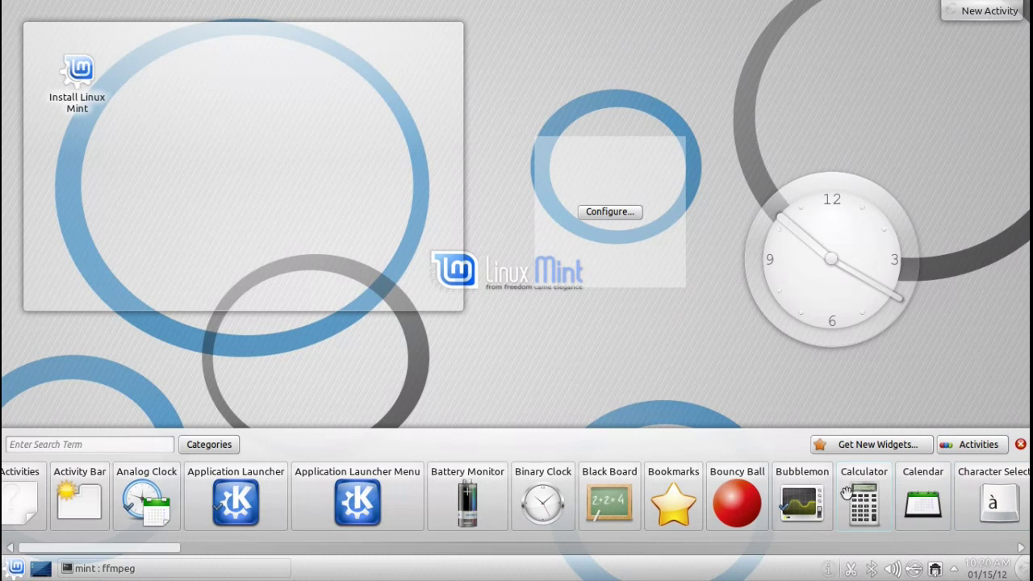
drag(846, 494, 664, 74)
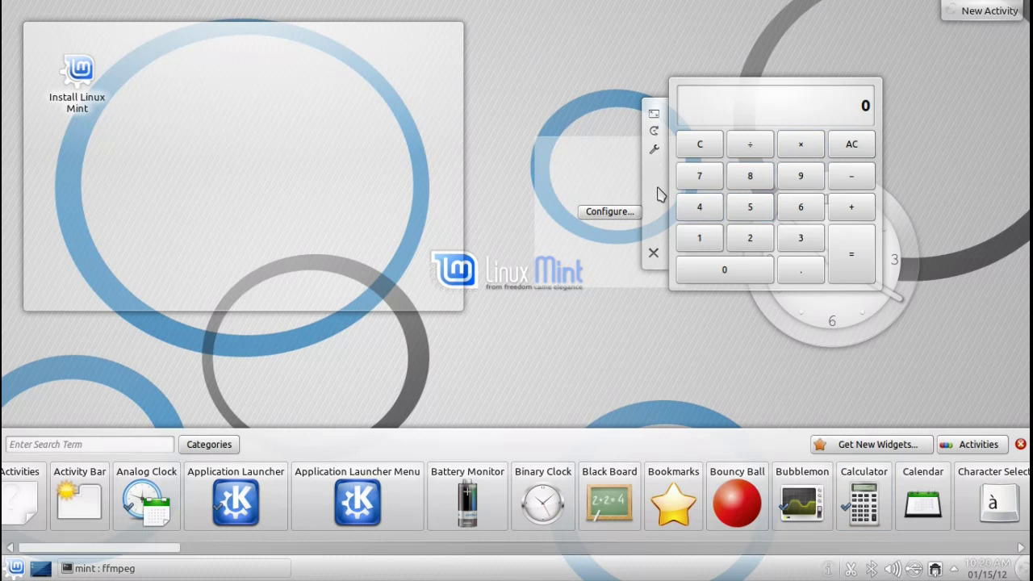
drag(658, 194, 44, 316)
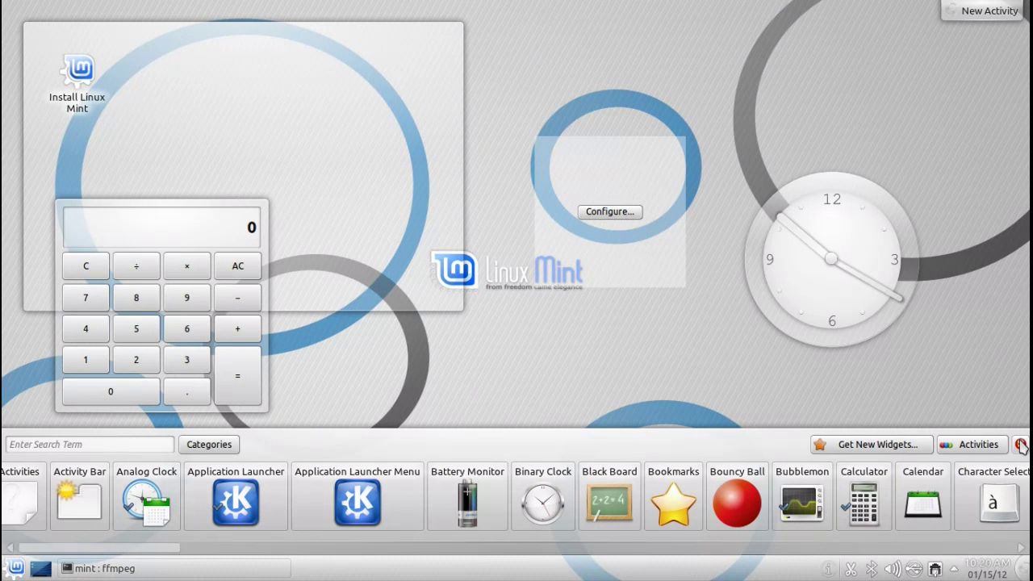
Step: Page through the widget list to find Search Box and place it above the analog clock
click(1021, 548)
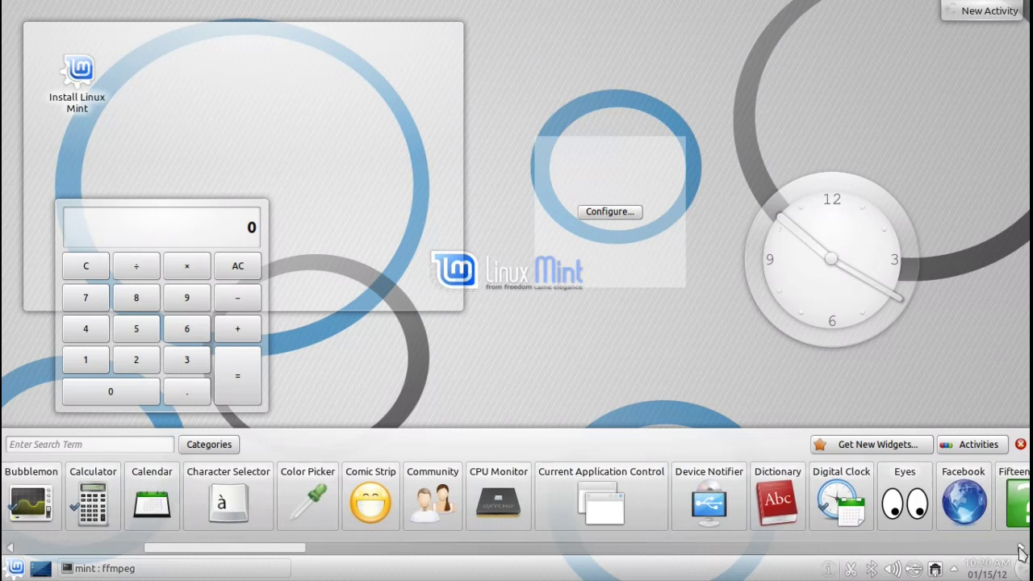
click(1021, 548)
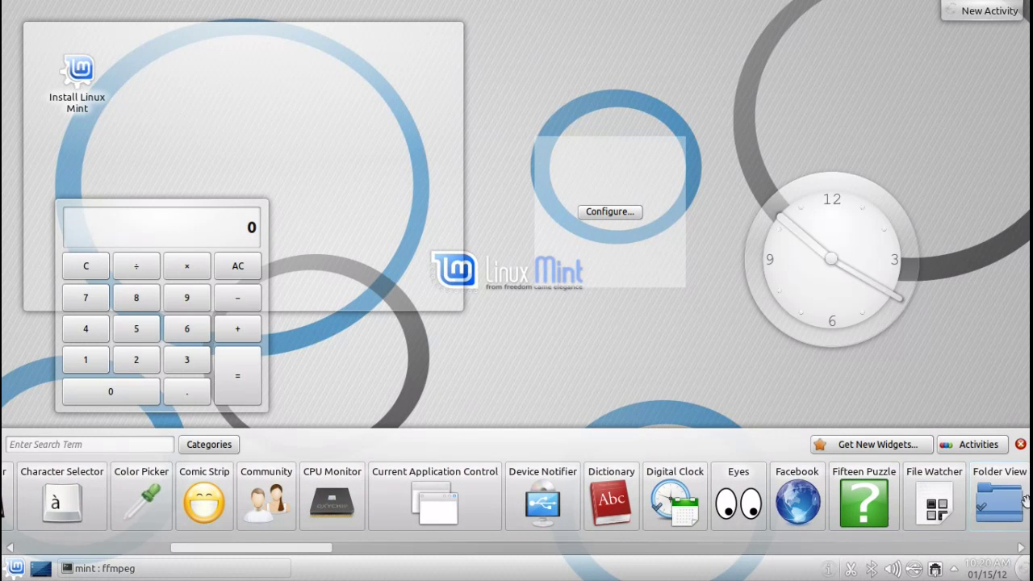
mouse_move(663, 508)
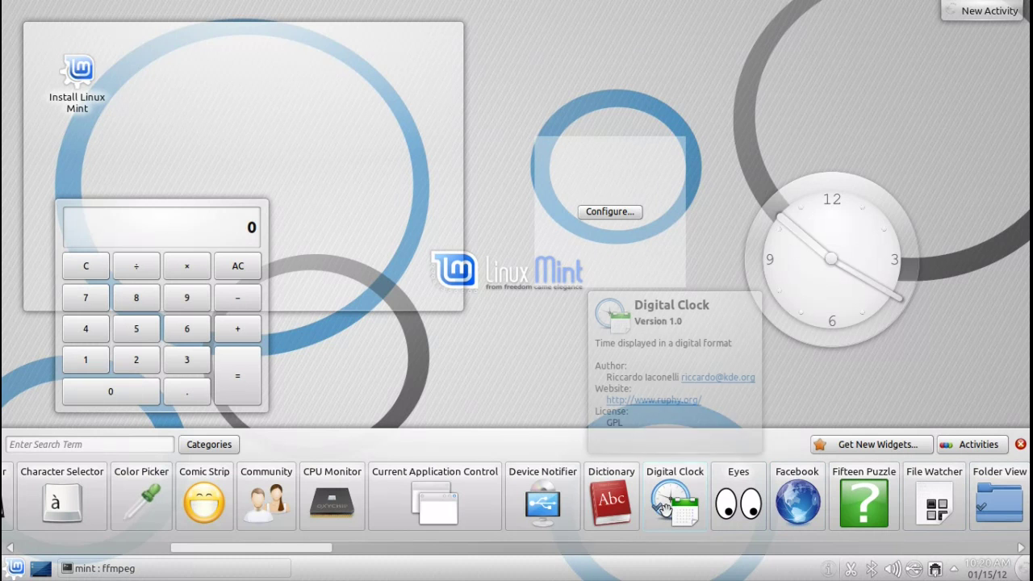
mouse_move(422, 506)
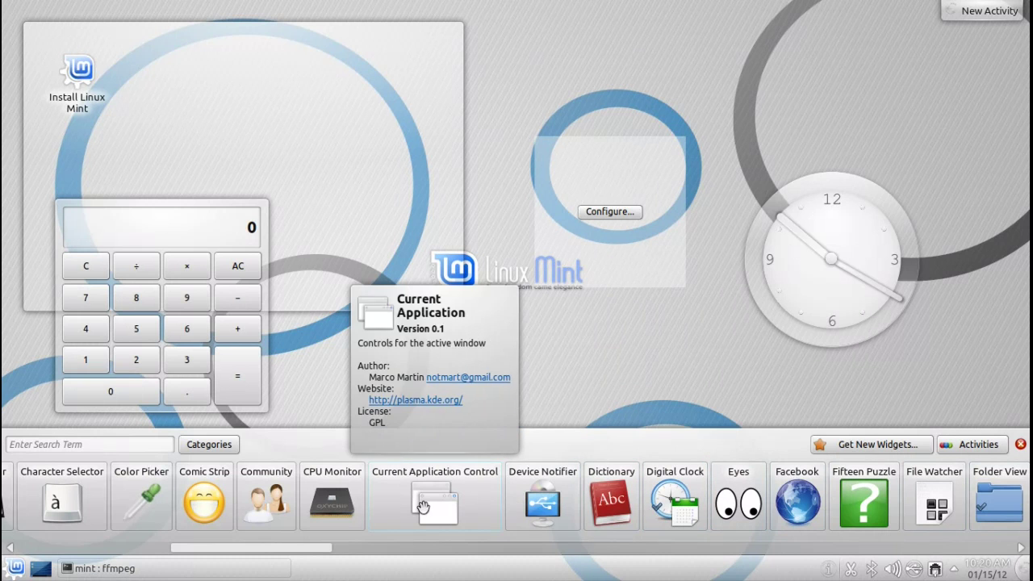
mouse_move(751, 506)
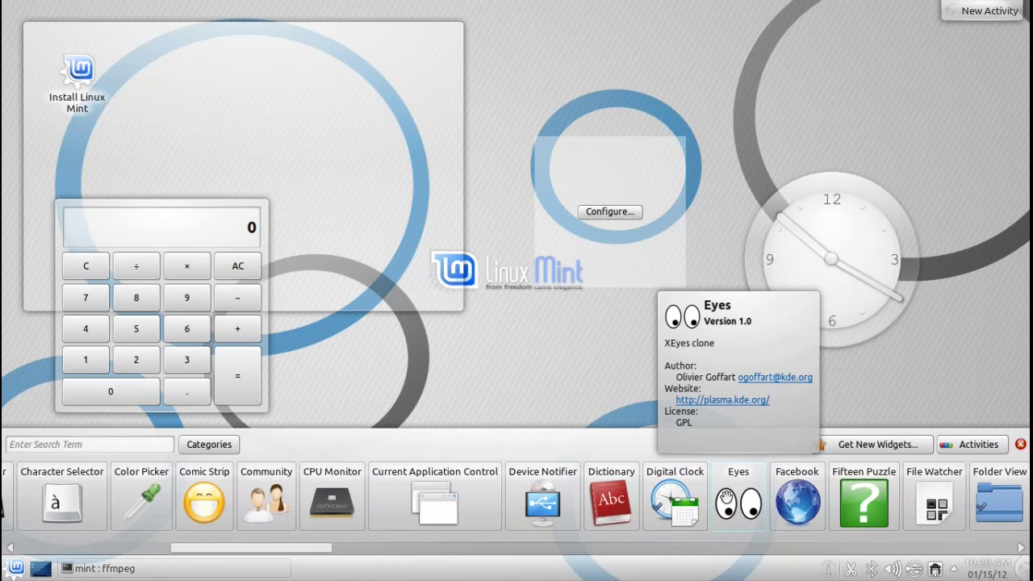
click(1019, 549)
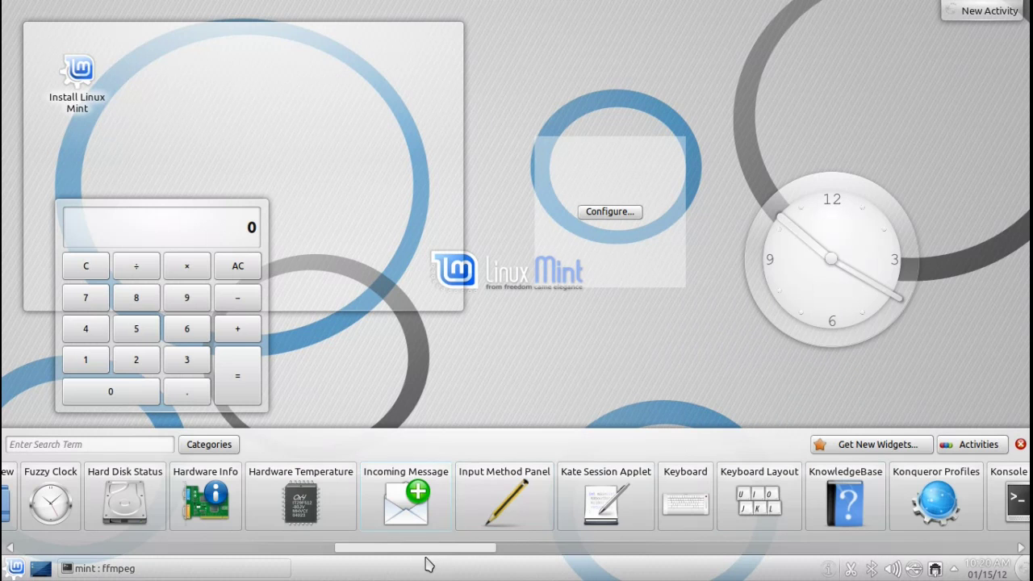
drag(430, 555, 687, 554)
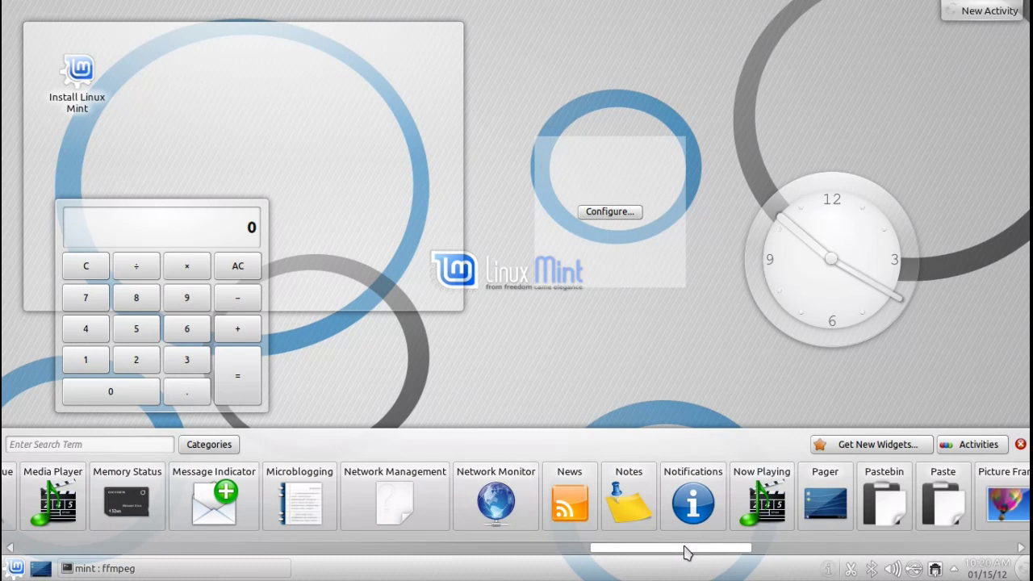
drag(687, 554, 760, 558)
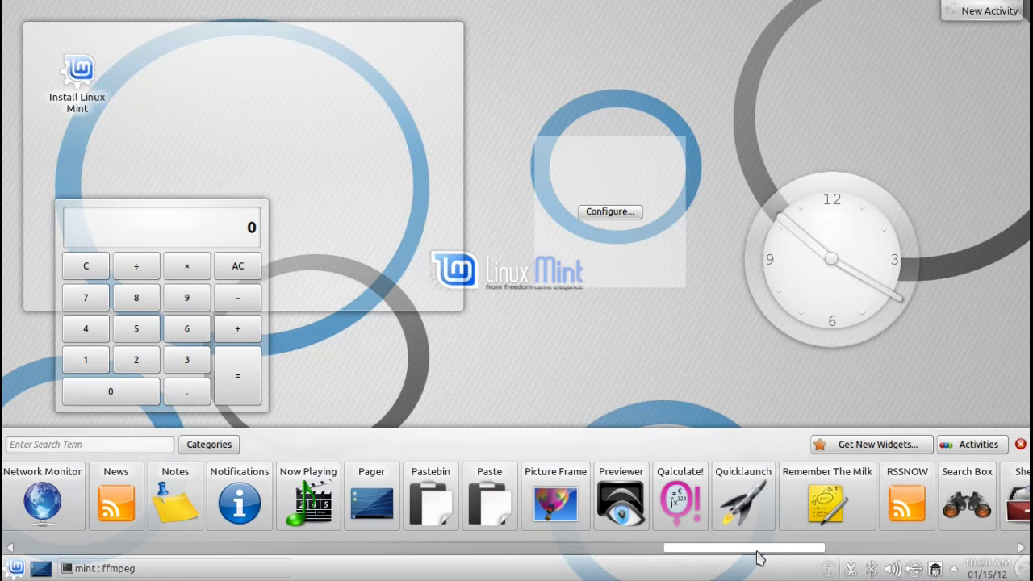
drag(759, 557, 818, 556)
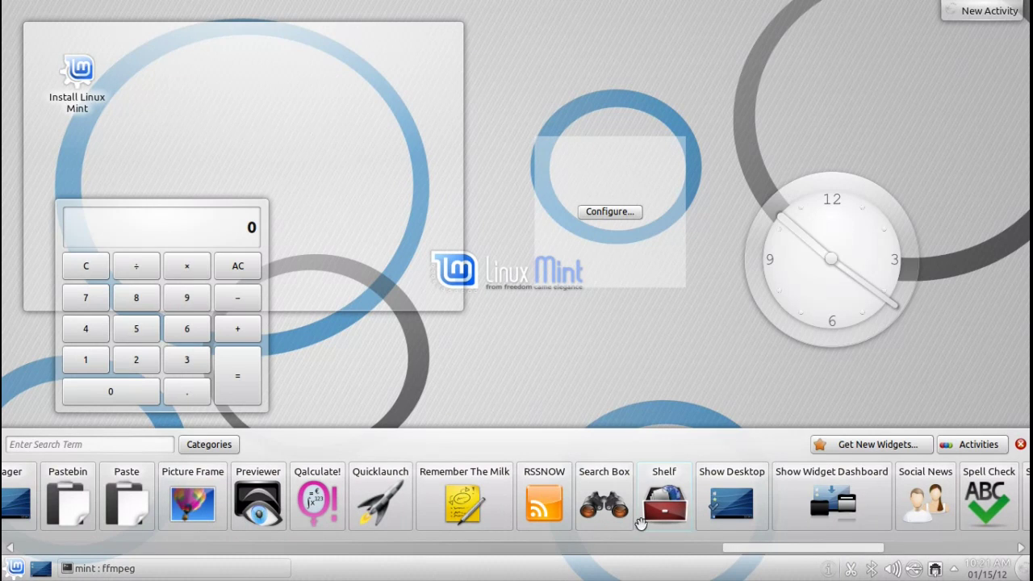
mouse_move(594, 506)
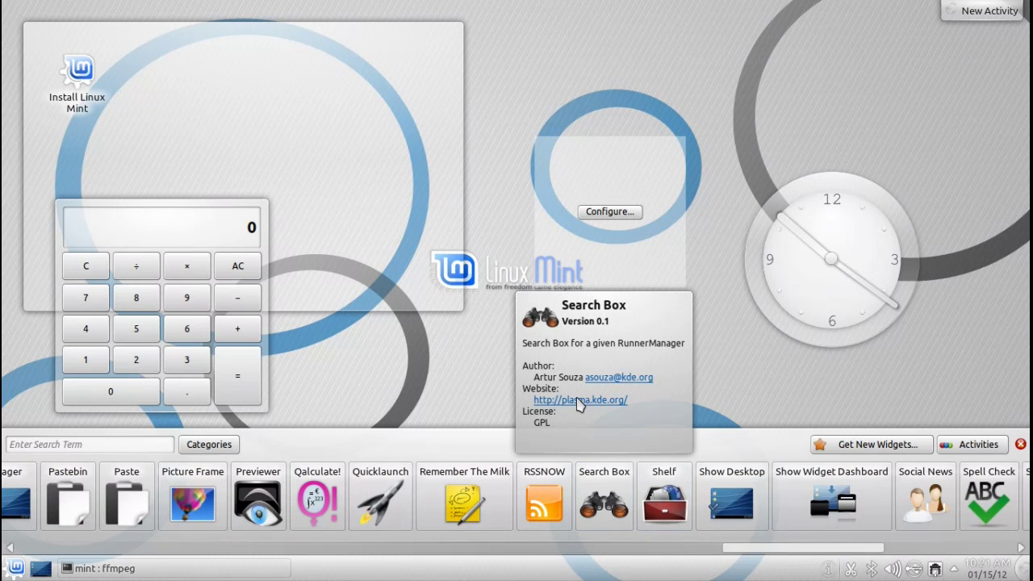
drag(593, 482, 738, 114)
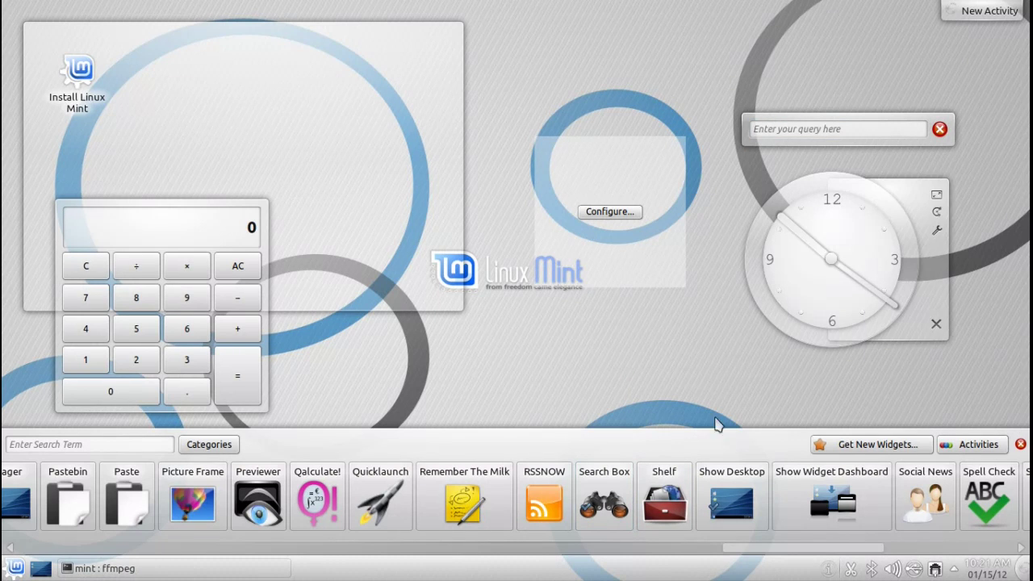
mouse_move(584, 201)
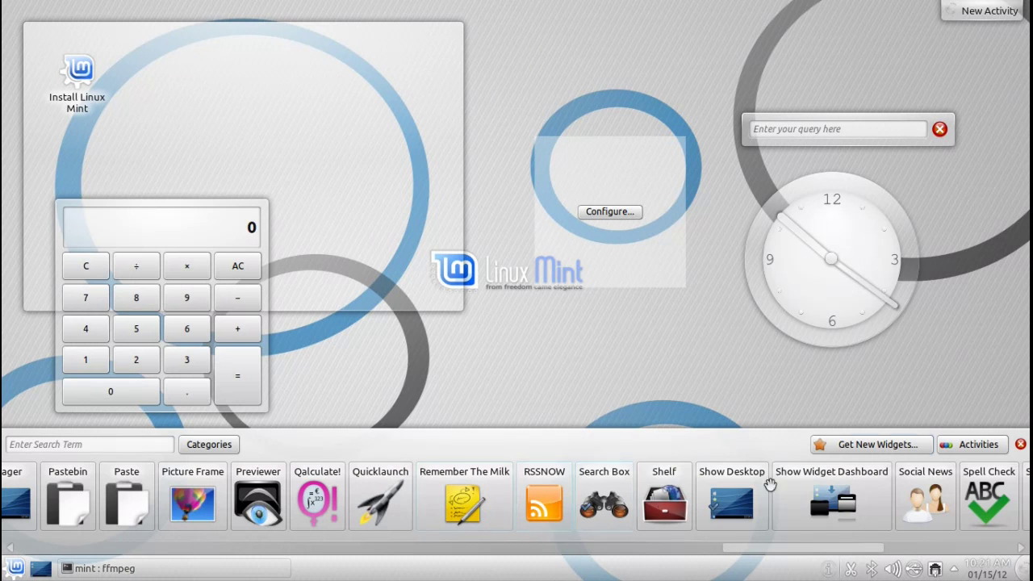
Step: Put away the widget collection, launch Firefox via 'fire', accept the proxy login, then close it
click(1020, 444)
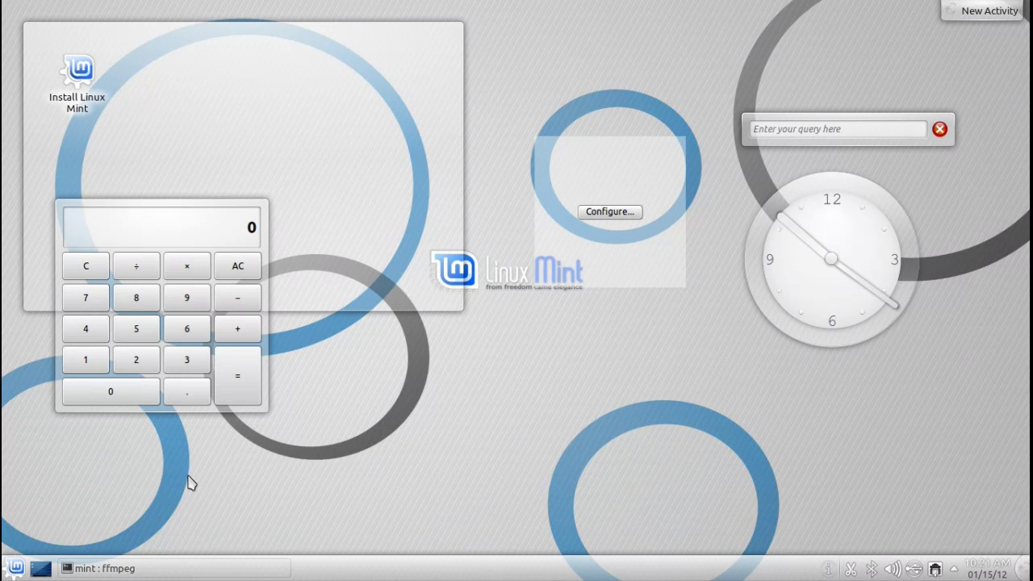
click(16, 567)
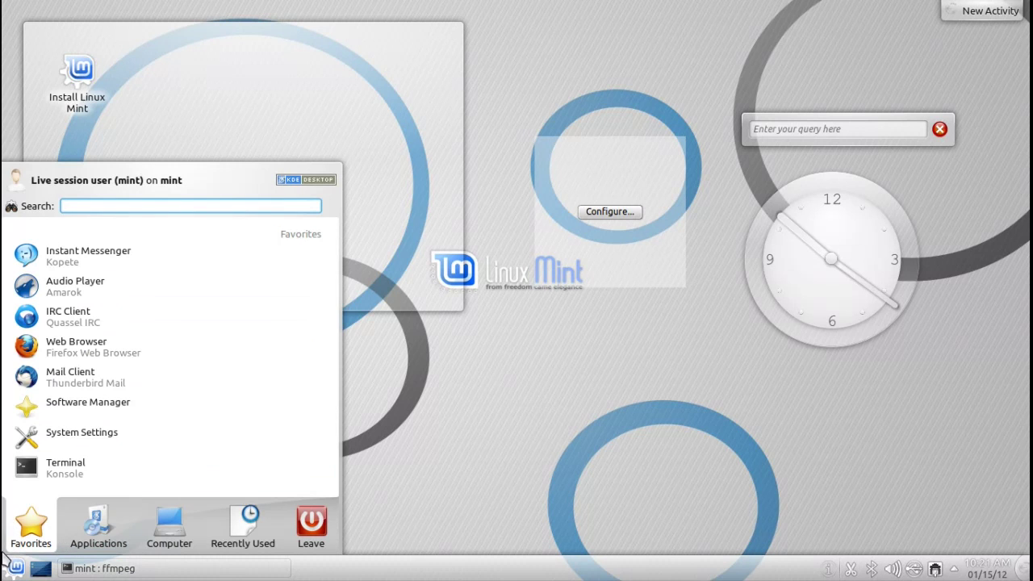
text(fire)
key(Return)
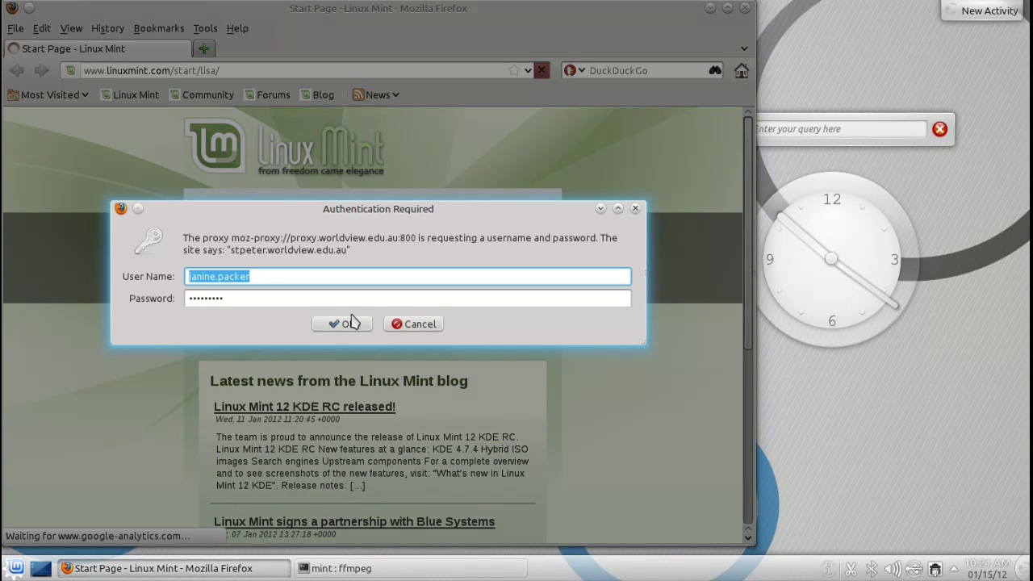
click(346, 324)
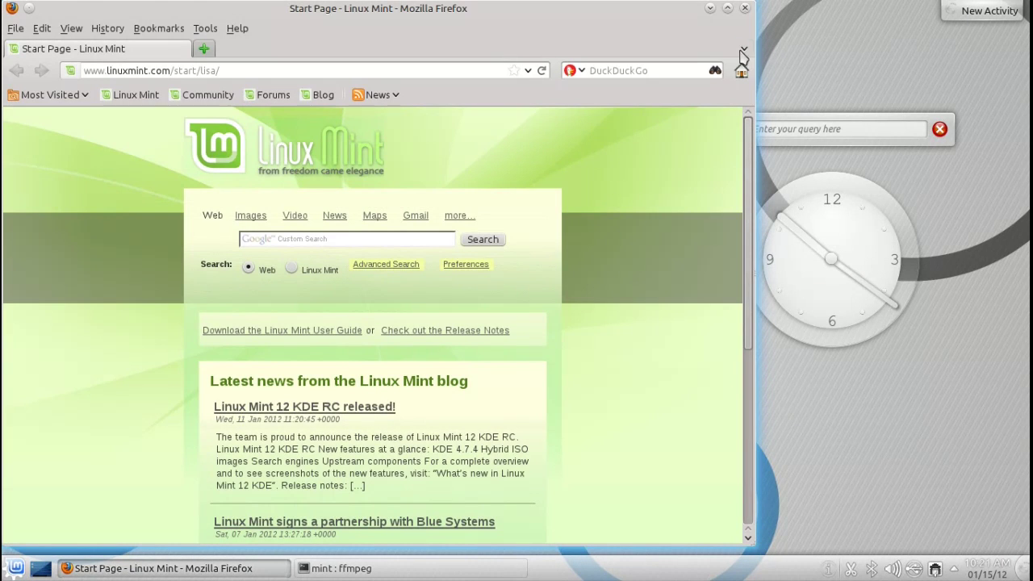
click(744, 10)
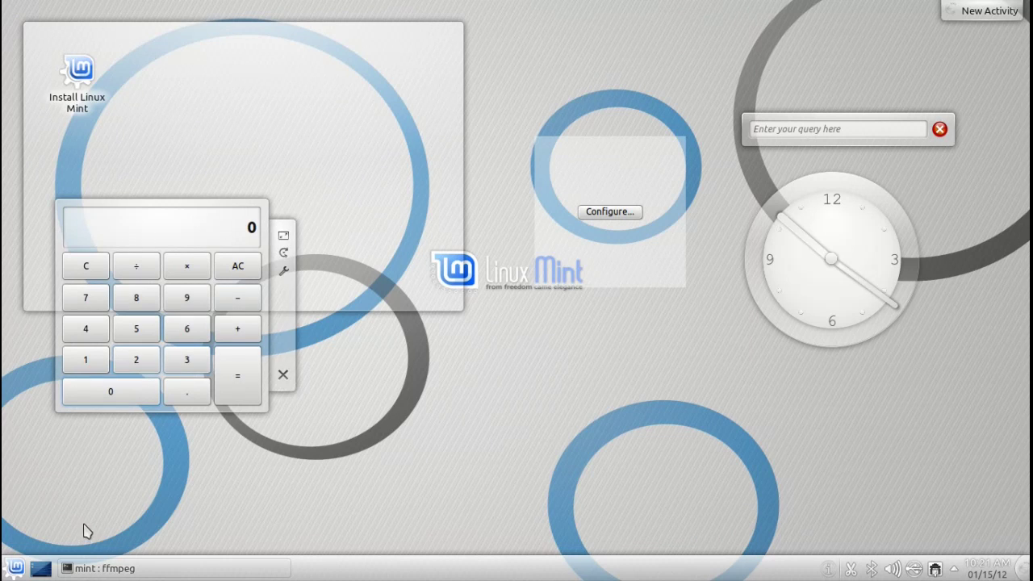
Step: Browse the Kickoff menu's Applications > Utilities list and Favorites, then close the launcher
click(8, 569)
click(93, 524)
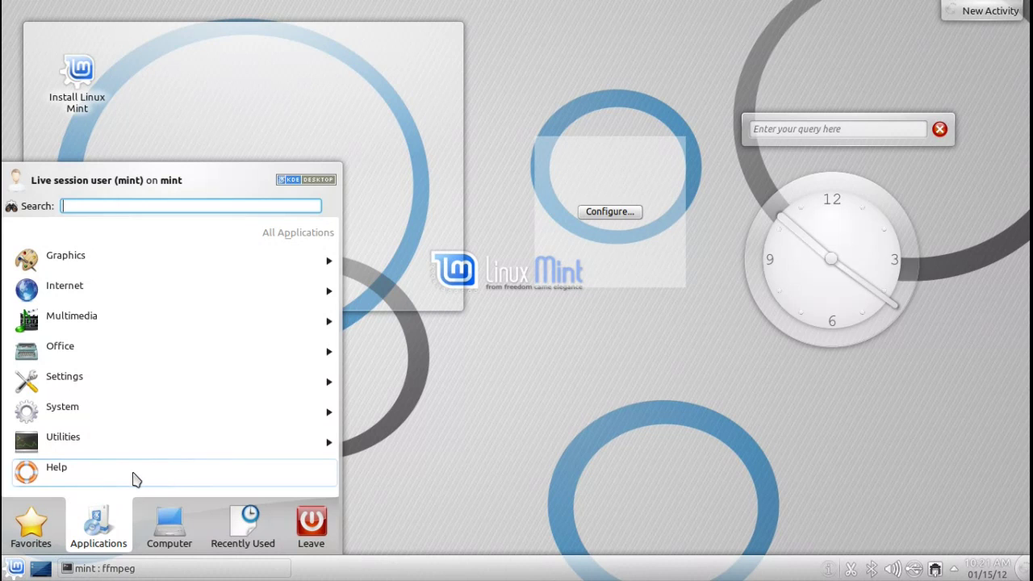
click(129, 443)
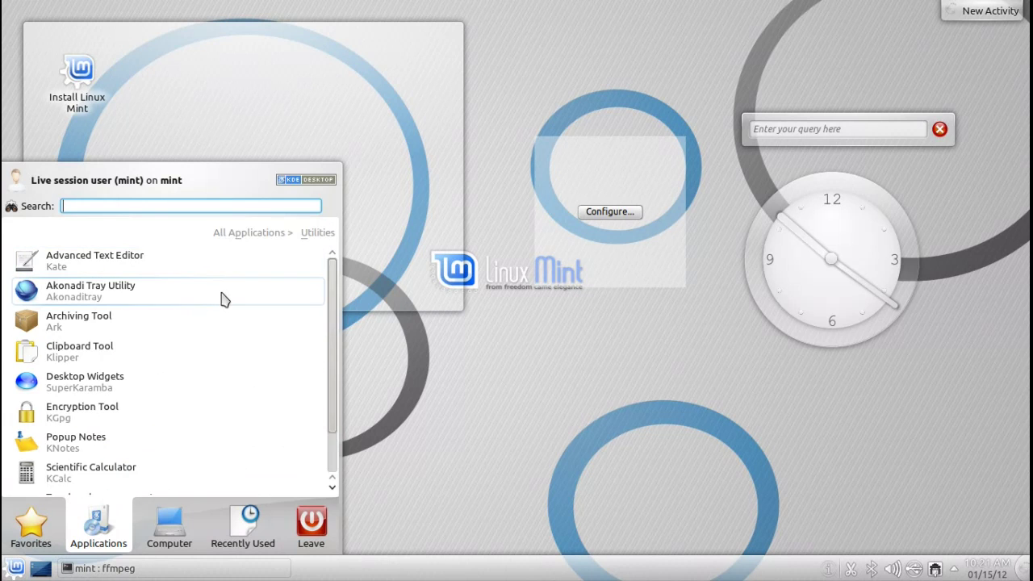
mouse_move(329, 272)
mouse_down()
mouse_move(329, 323)
mouse_move(327, 274)
mouse_up()
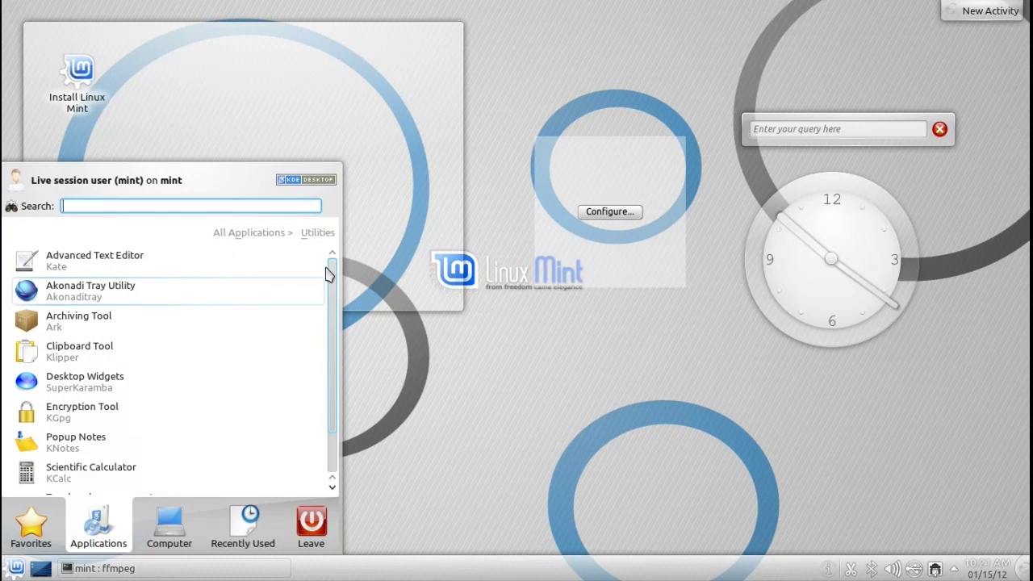
scroll(143, 417, down, 1)
click(40, 537)
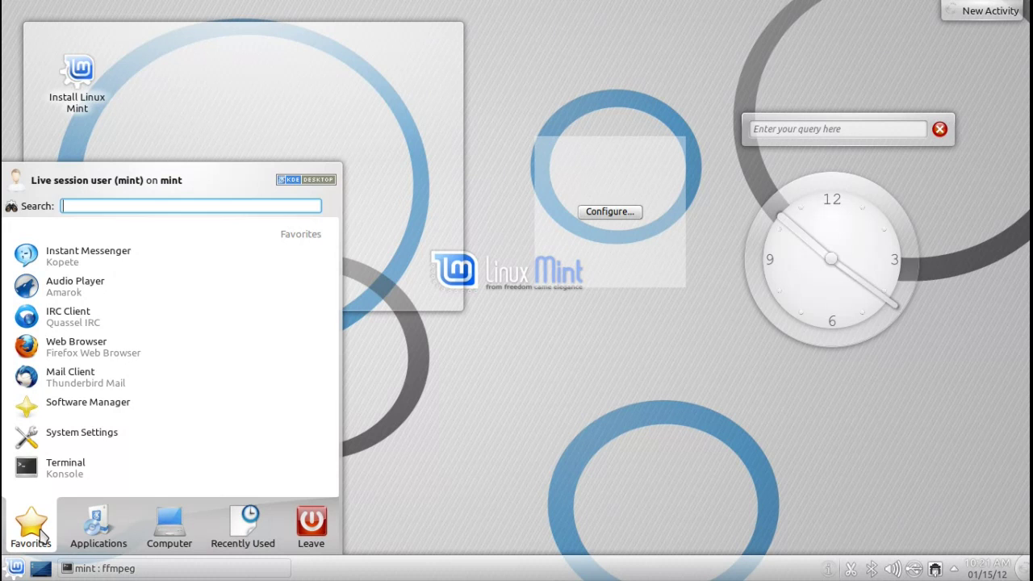
click(16, 568)
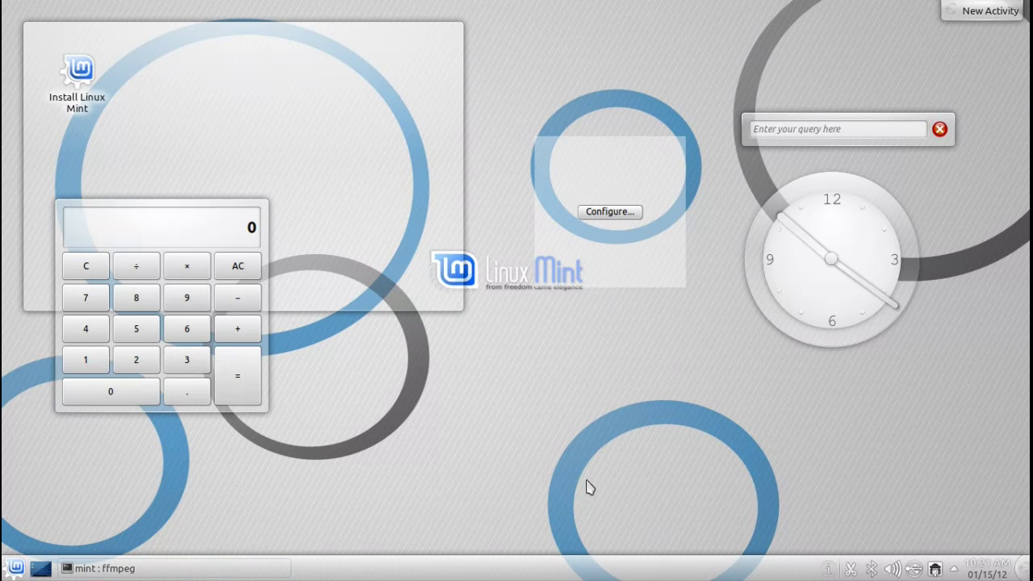
mouse_move(862, 265)
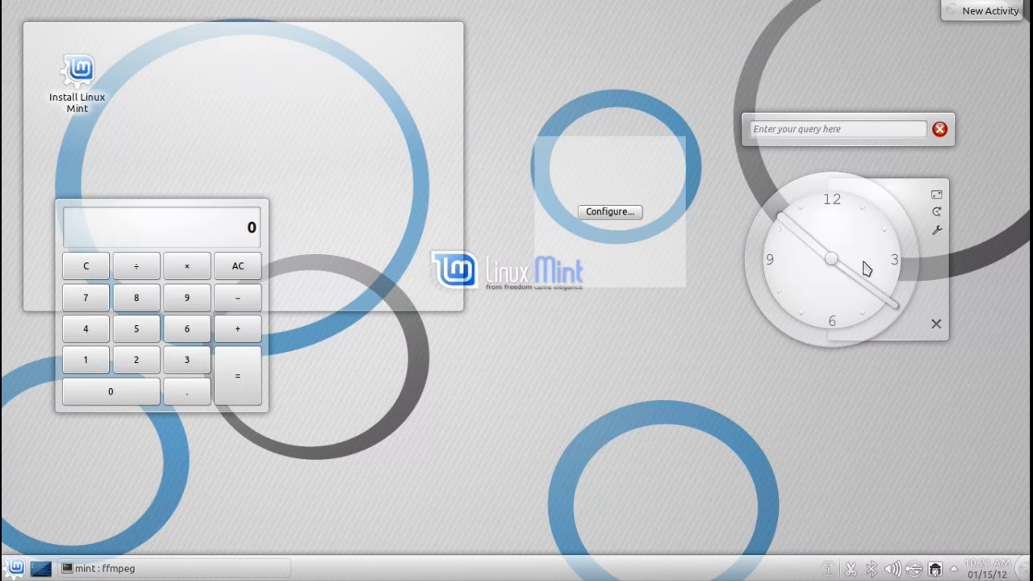
Step: Delete the analog clock widget, then launch System Settings and move its window down-right
click(937, 326)
click(16, 569)
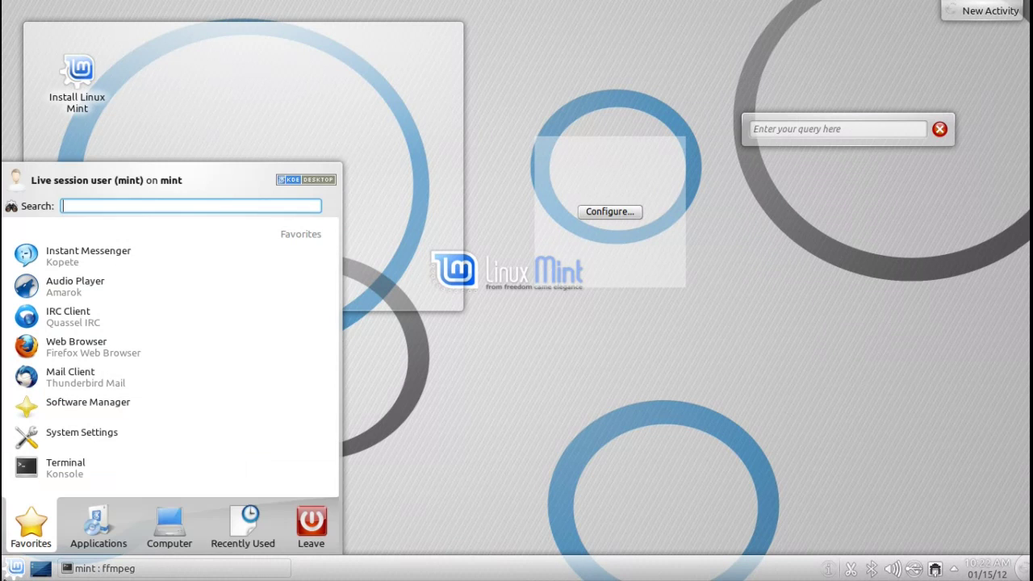
click(101, 448)
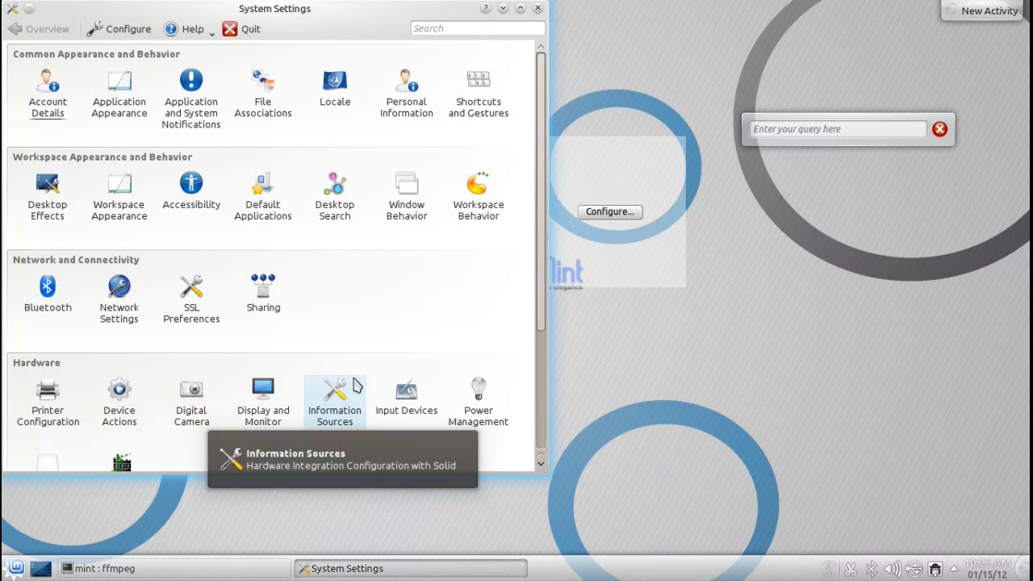
drag(321, 13, 386, 42)
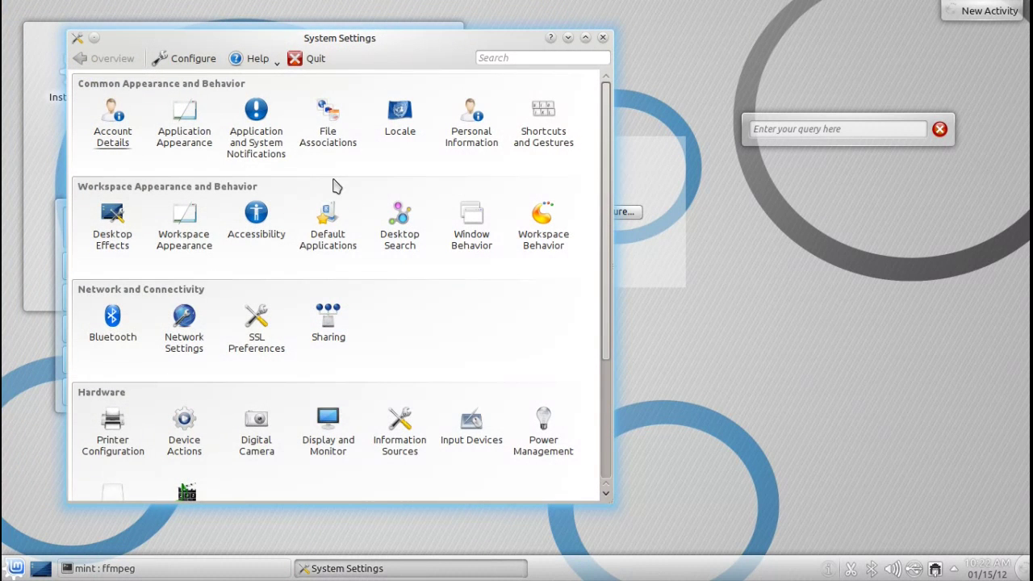
Step: Keep the Oxygen widget style and apply the Obsidian Coast colour scheme
click(170, 135)
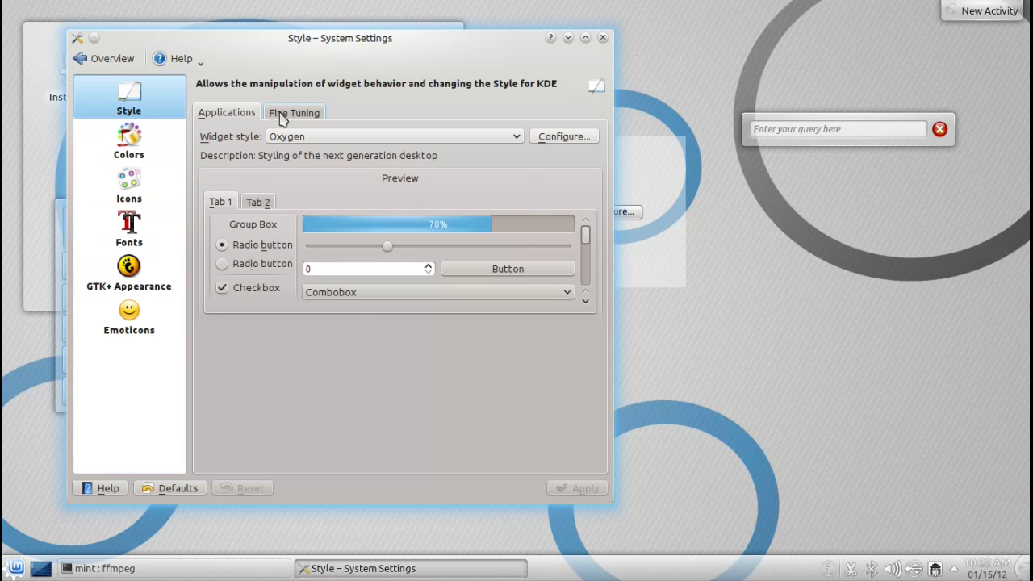
click(339, 137)
click(100, 157)
click(117, 153)
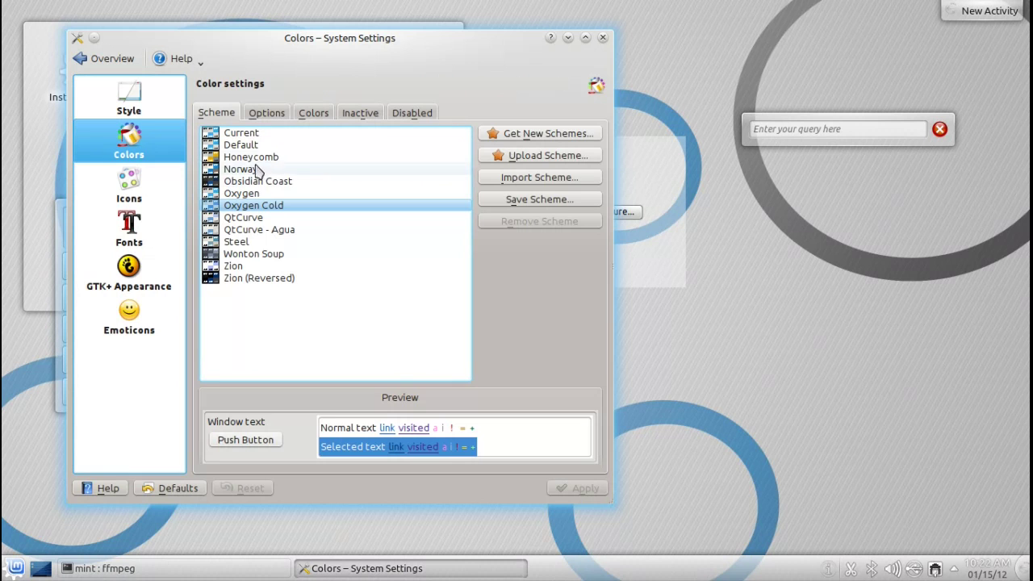
click(257, 181)
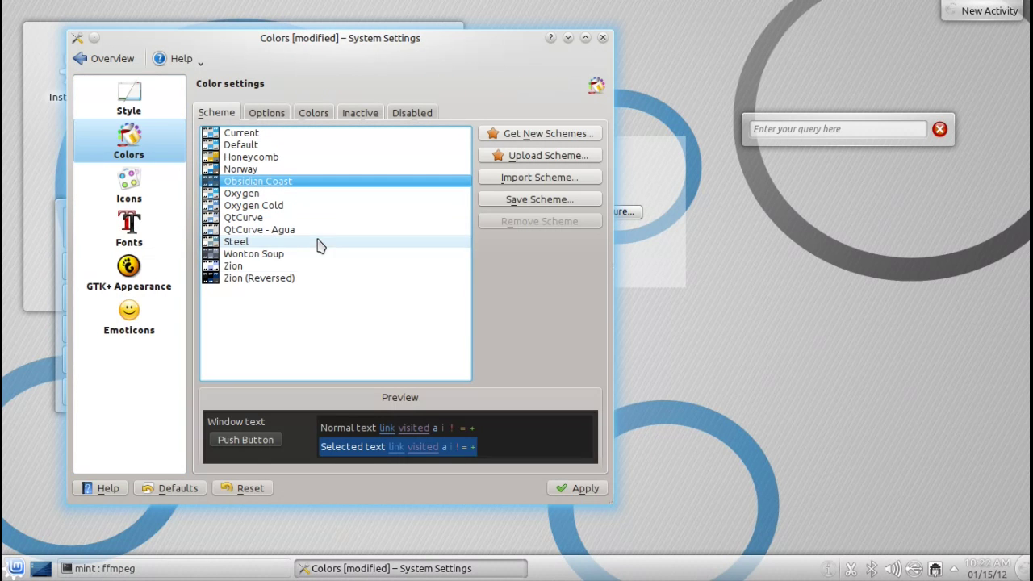
click(584, 488)
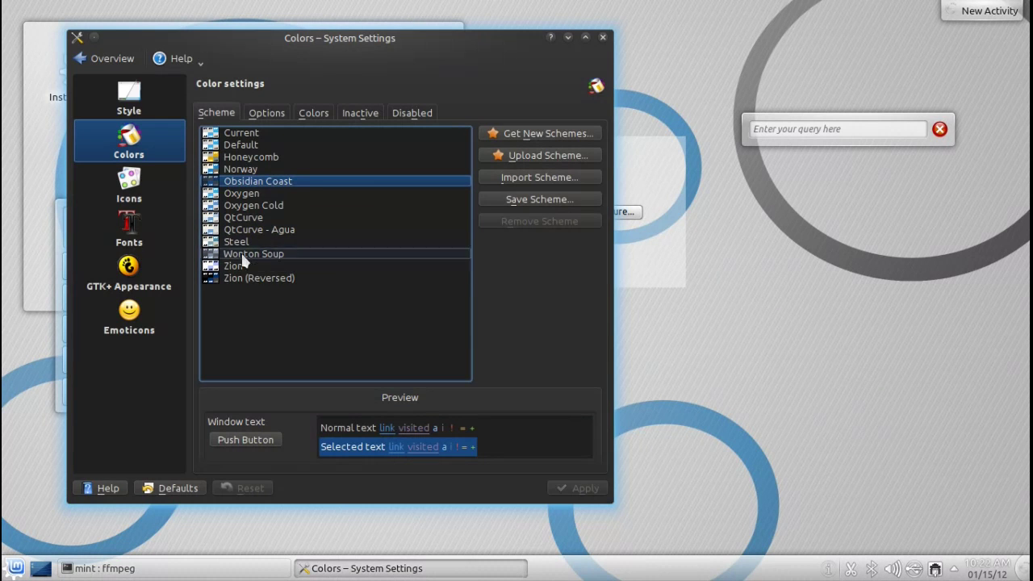
Step: Browse the Icons, Fonts, GTK+ Appearance and Emoticons pages, then return to the overview
click(146, 183)
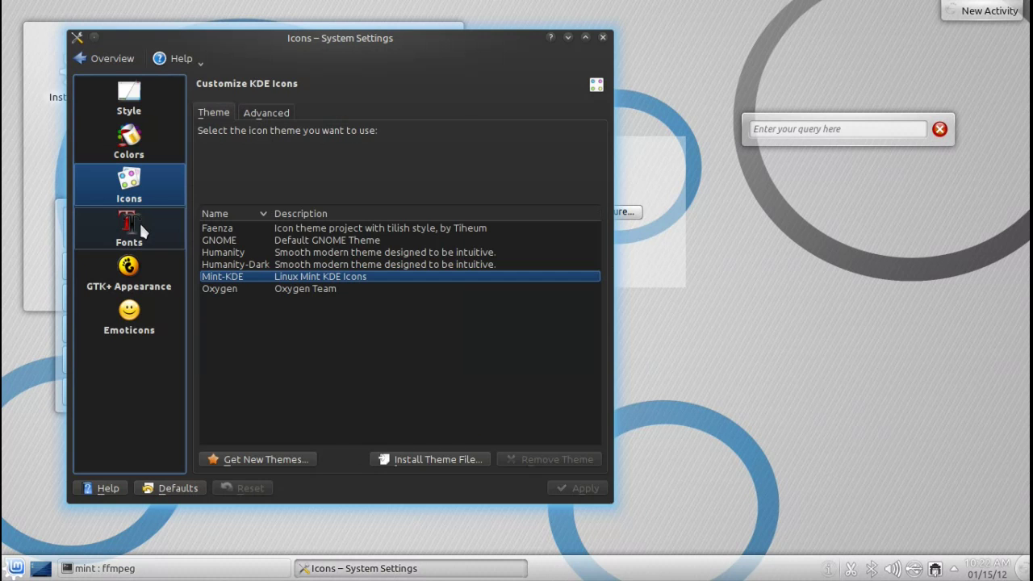
click(139, 222)
click(143, 285)
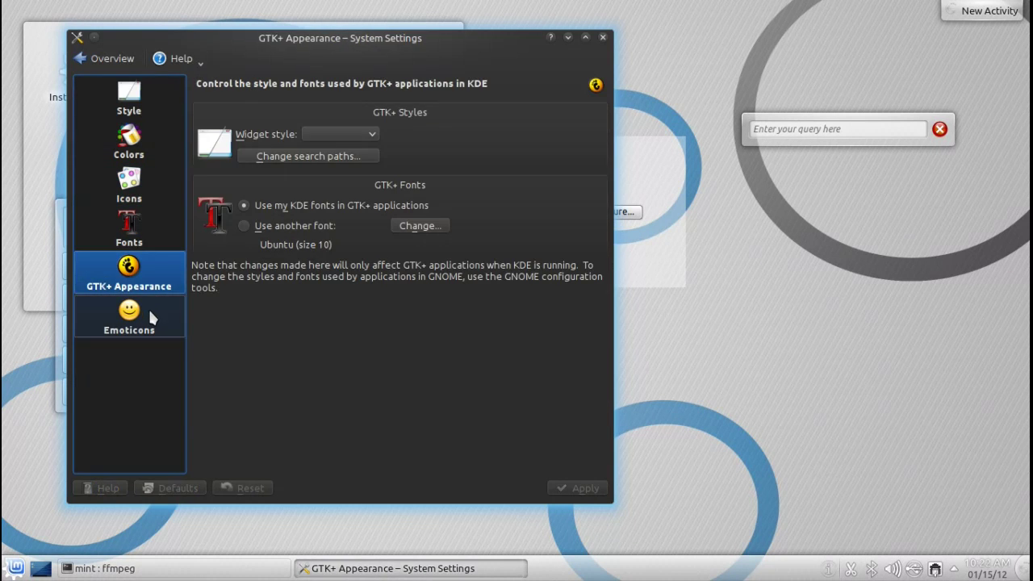
click(154, 309)
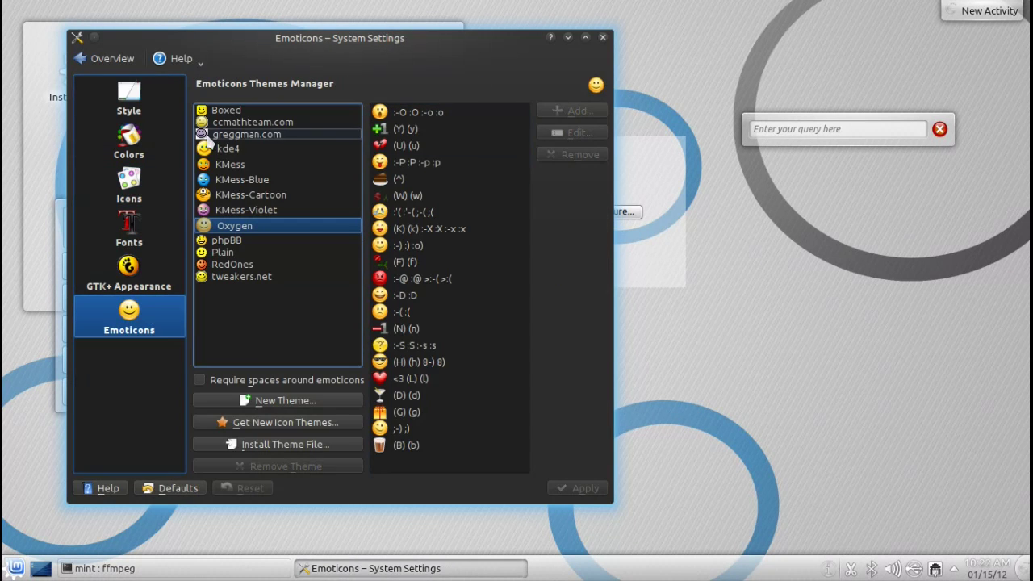
click(108, 60)
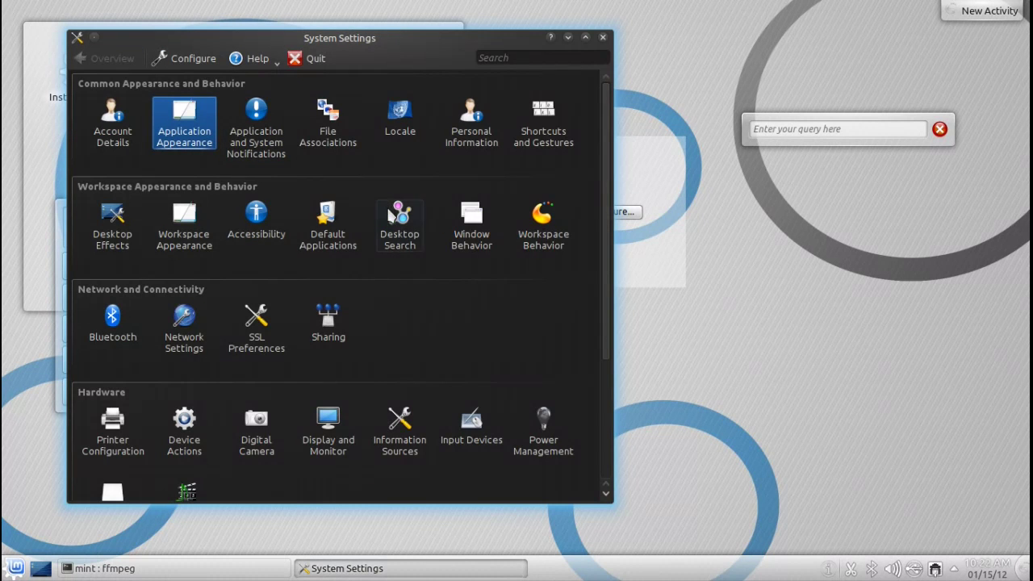
Step: Re-apply the Oxygen colour scheme and close System Settings
click(185, 121)
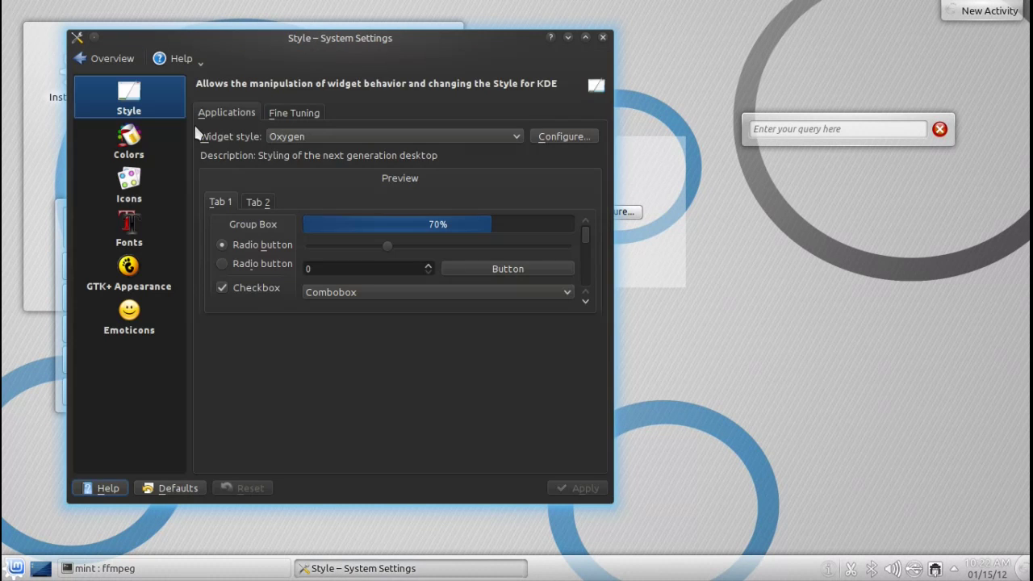
click(120, 149)
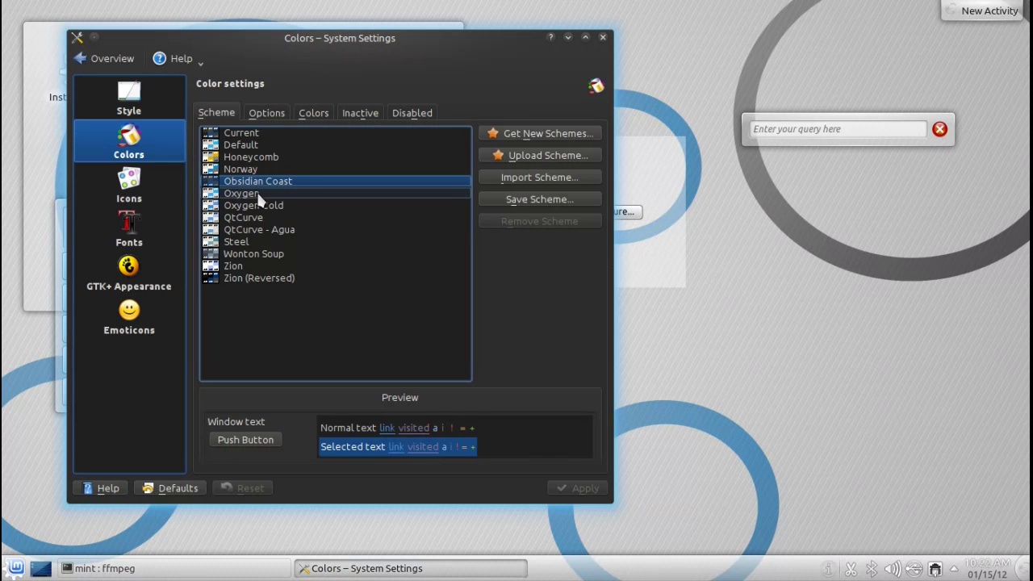
click(242, 193)
click(571, 488)
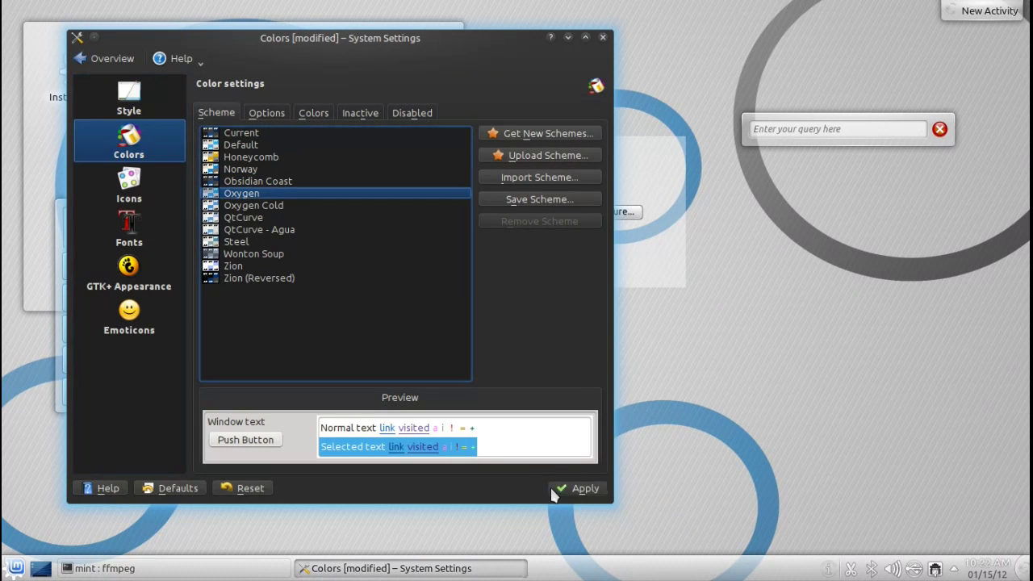
click(603, 38)
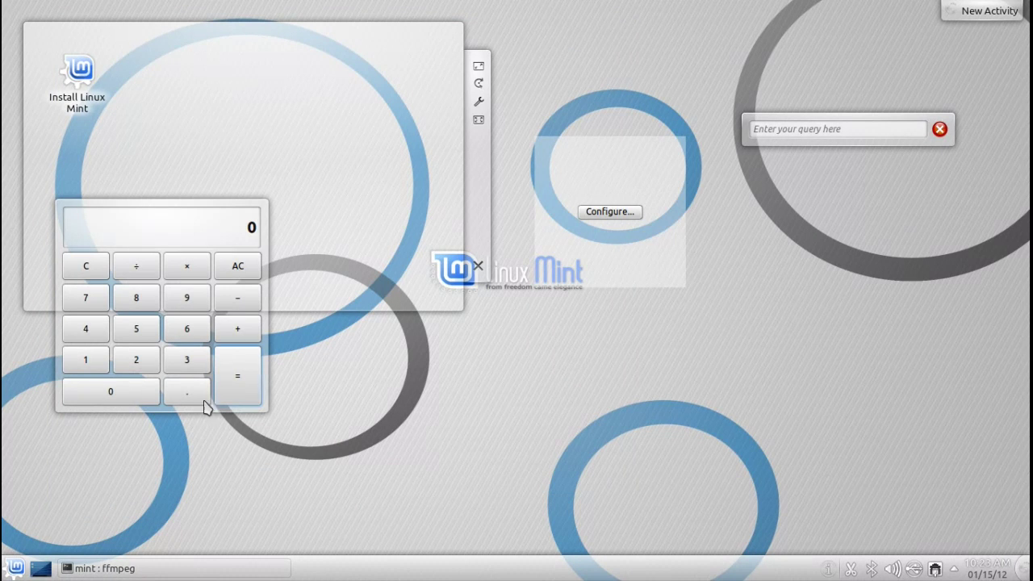
Step: Delete the calculator, the unconfigured placeholder and the search box widgets from the desktop
click(283, 376)
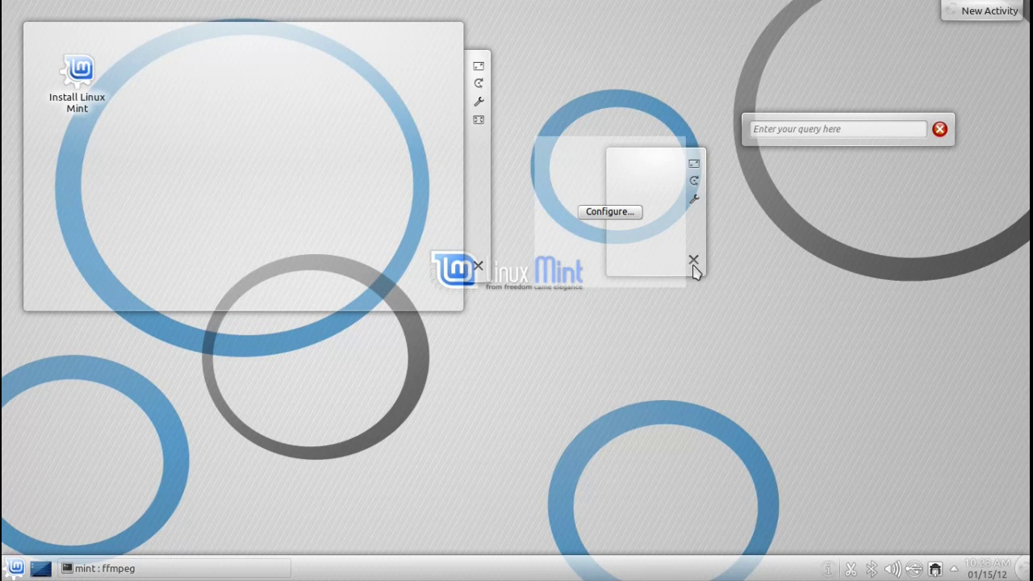
click(693, 264)
mouse_move(940, 131)
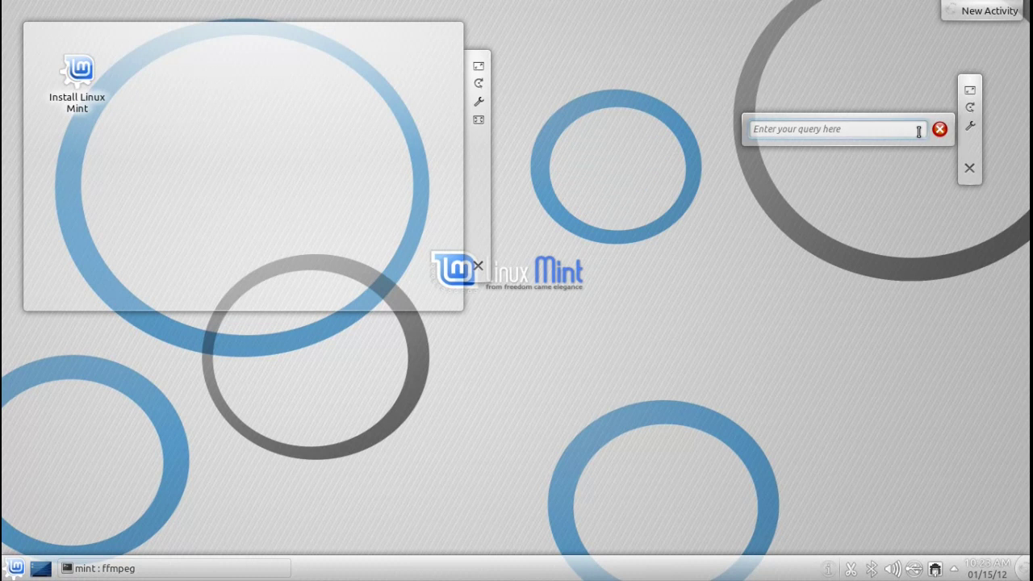
click(972, 169)
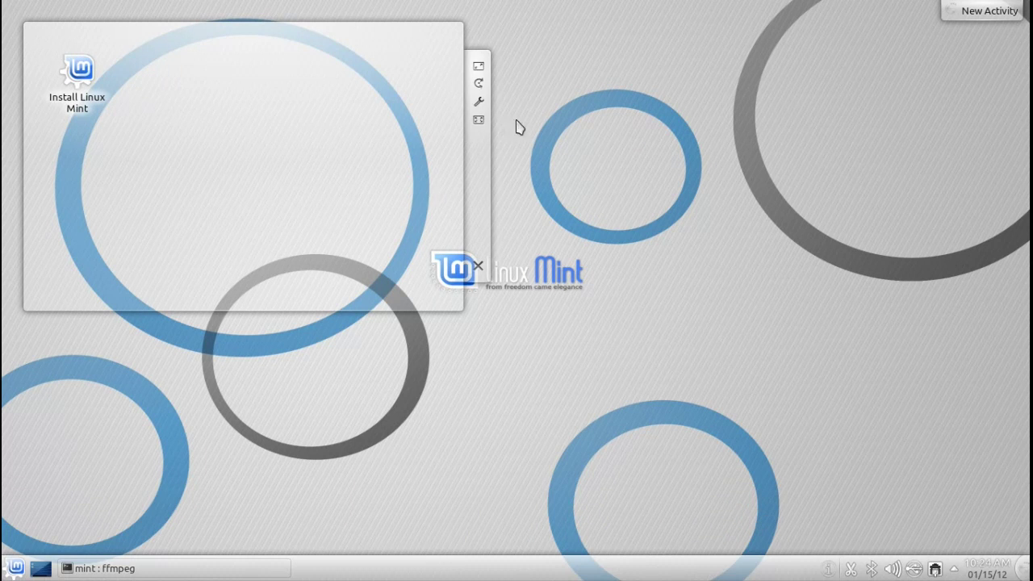
mouse_move(434, 71)
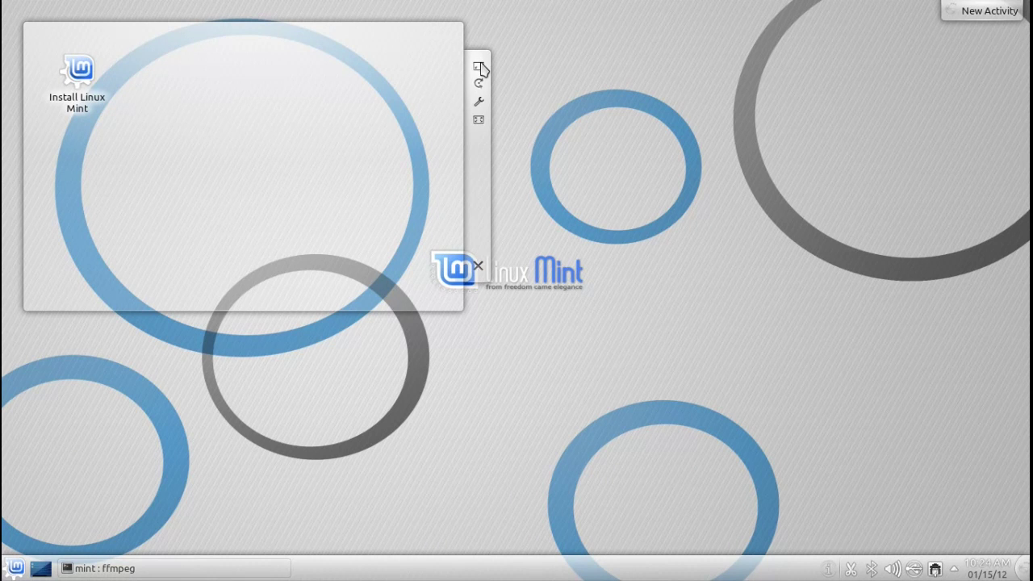